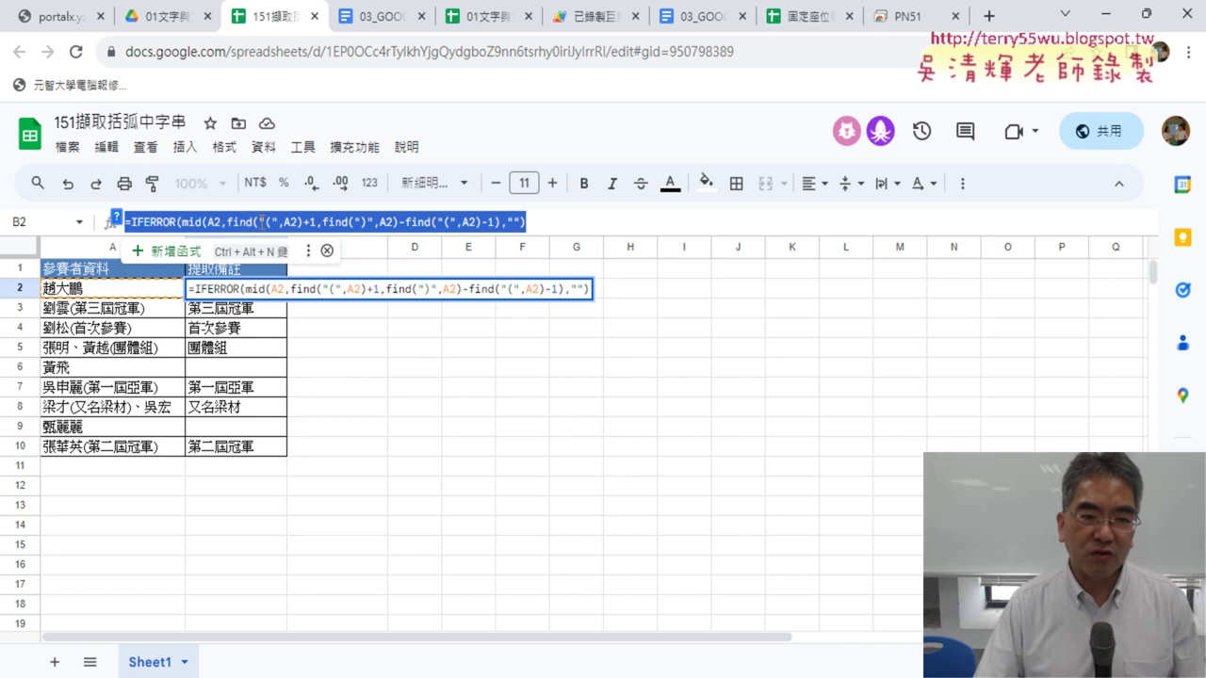
# Step: Copy the whole IFERROR formula from cell B2 and leave the cell unedited
pyautogui.rightClick(262, 223)
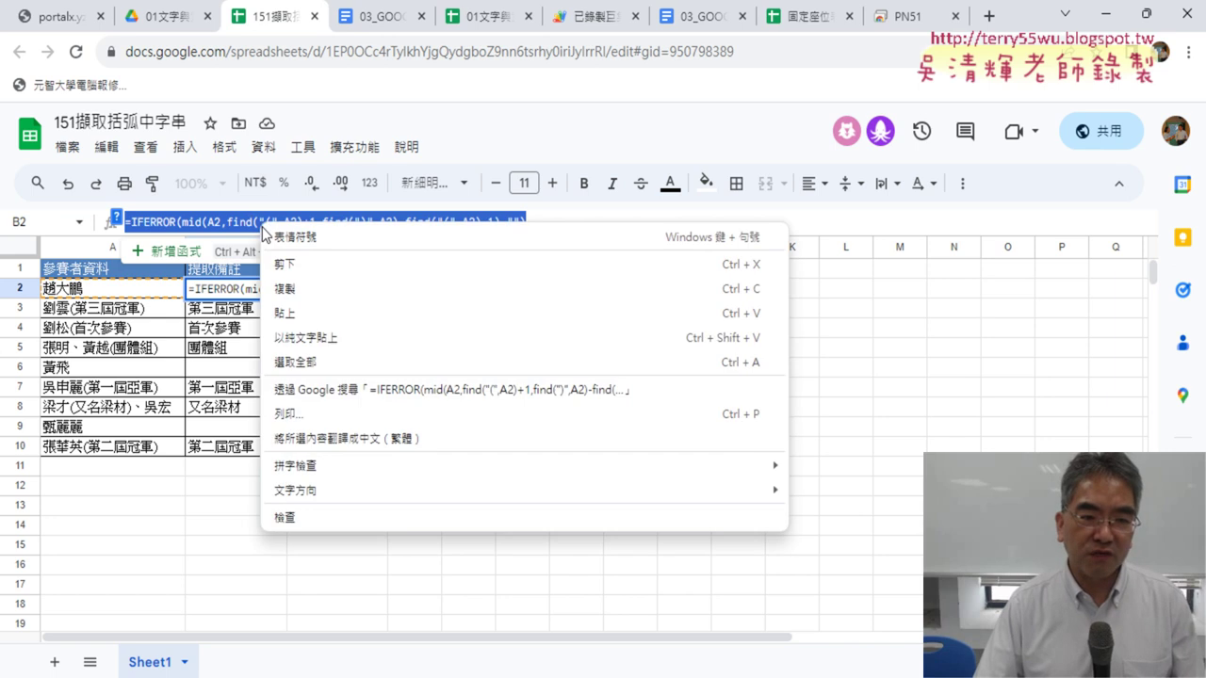
pyautogui.click(305, 287)
pyautogui.click(438, 386)
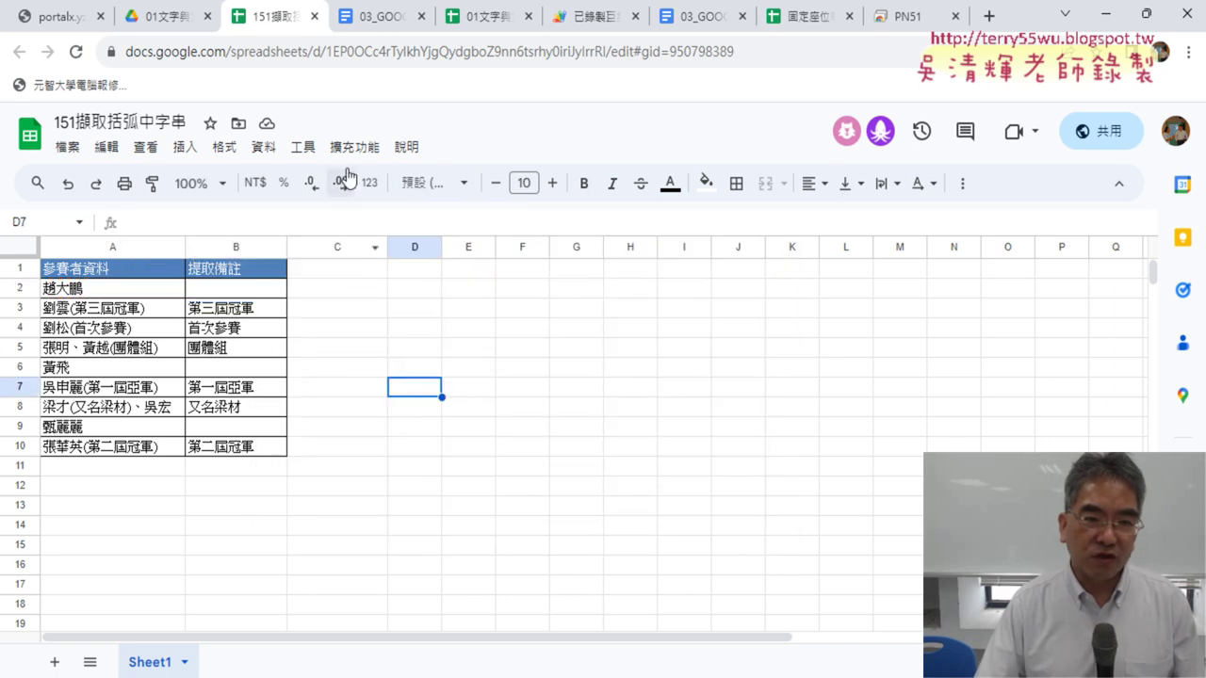
pyautogui.click(253, 294)
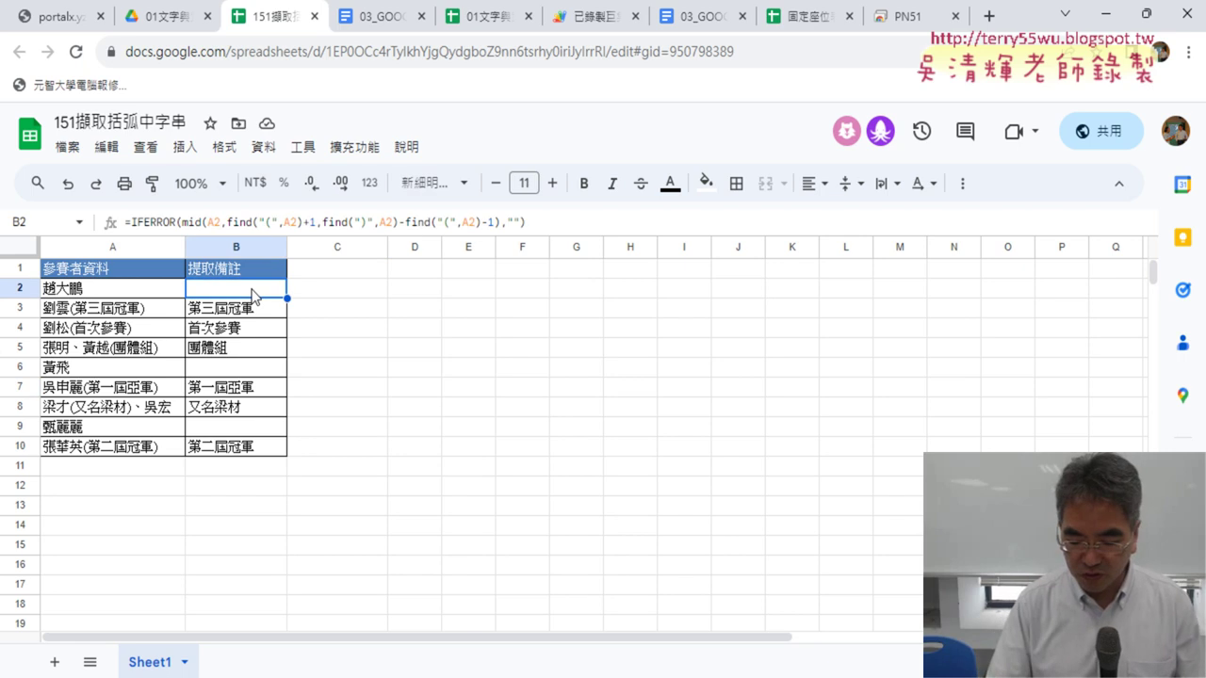
pyautogui.hotkey('ctrl', 'shift', 'Down')
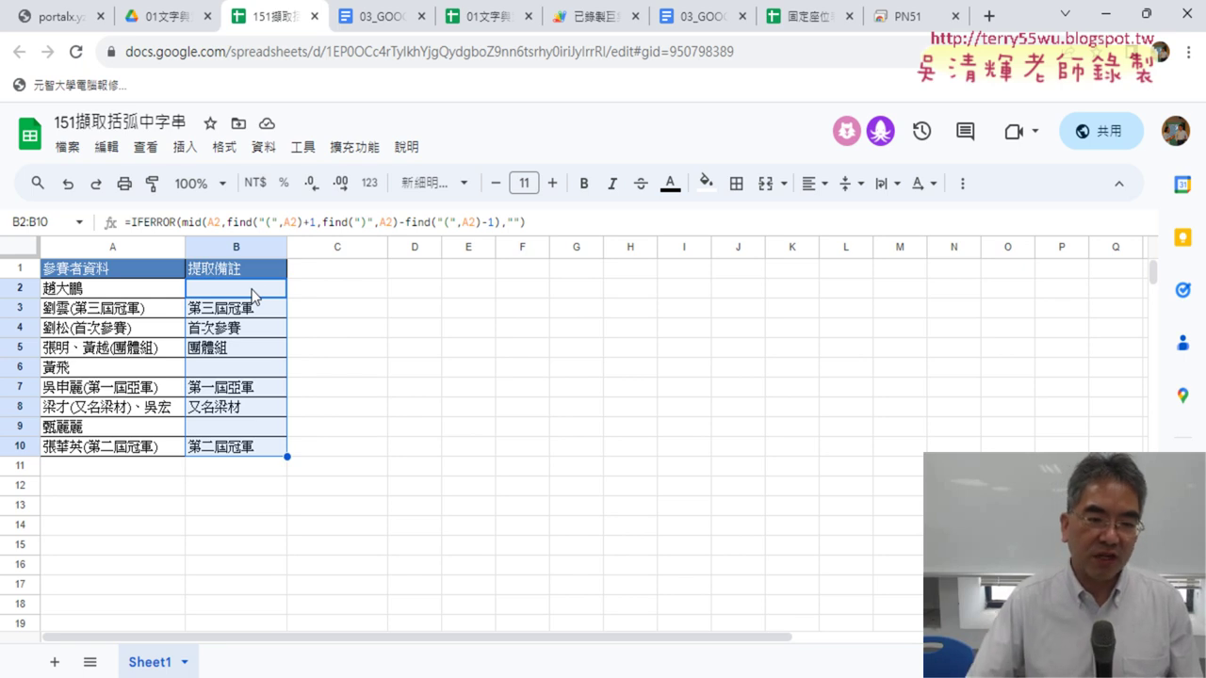
pyautogui.click(456, 431)
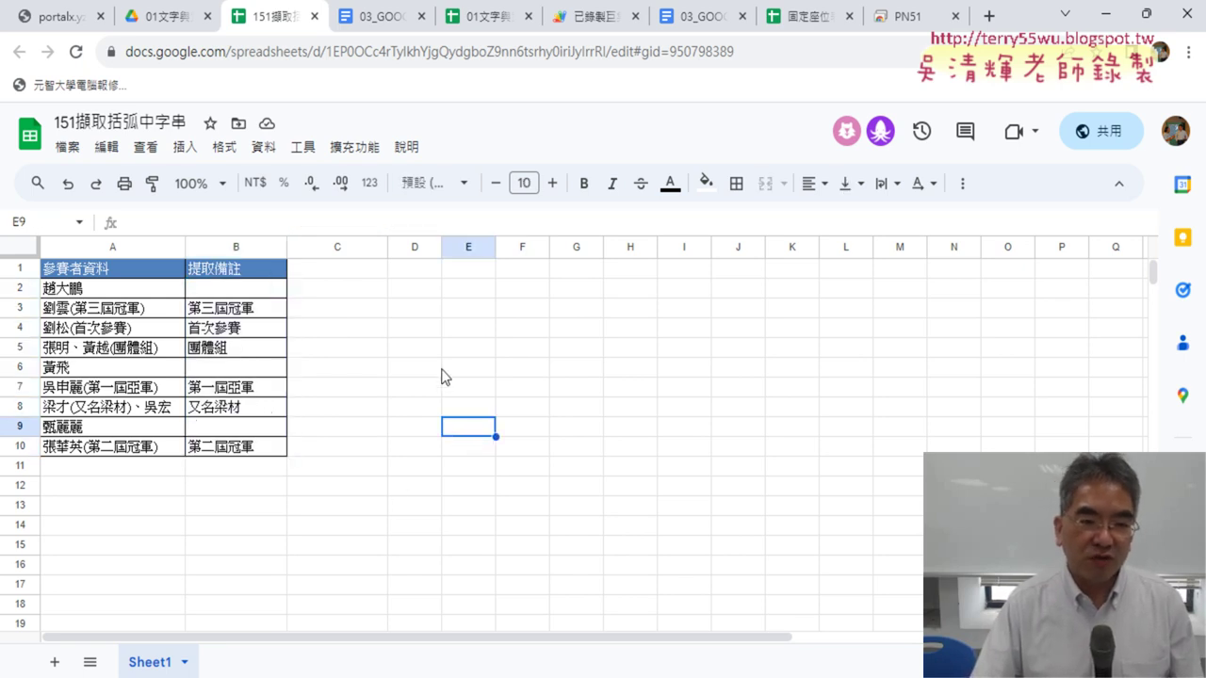
pyautogui.click(258, 288)
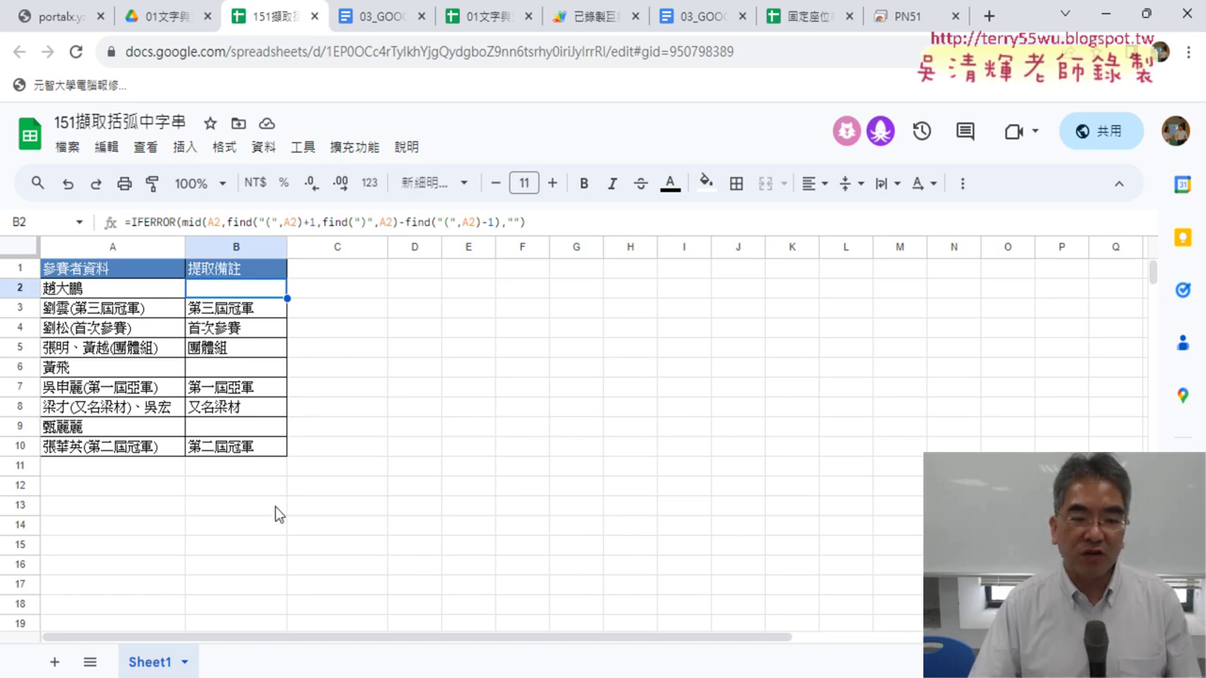
pyautogui.click(369, 450)
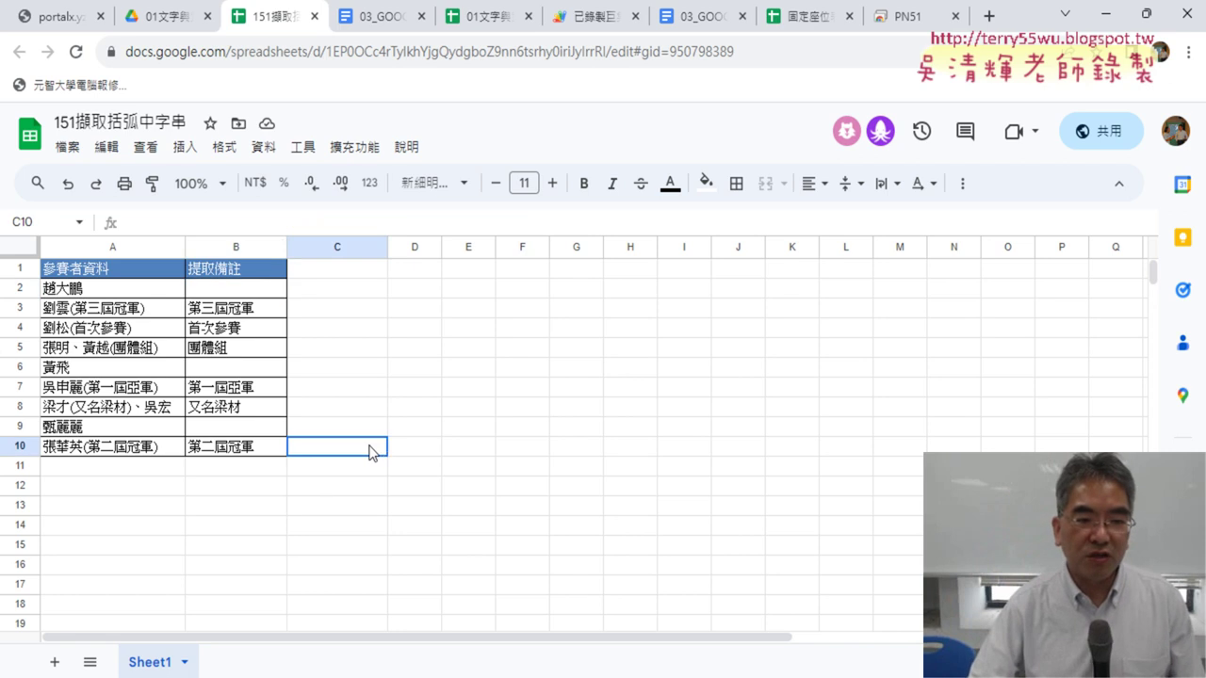
# Step: Start recording a new macro and clear the contents of B2:B10
pyautogui.click(354, 149)
pyautogui.moveTo(371, 211)
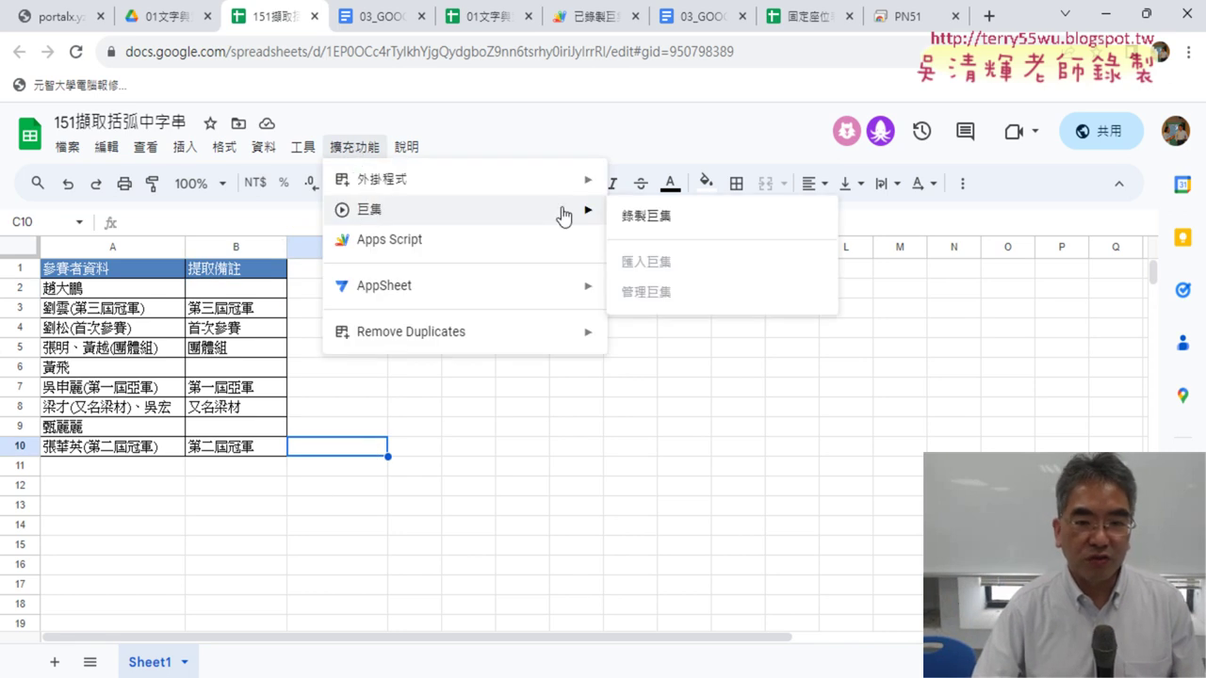
pyautogui.click(648, 219)
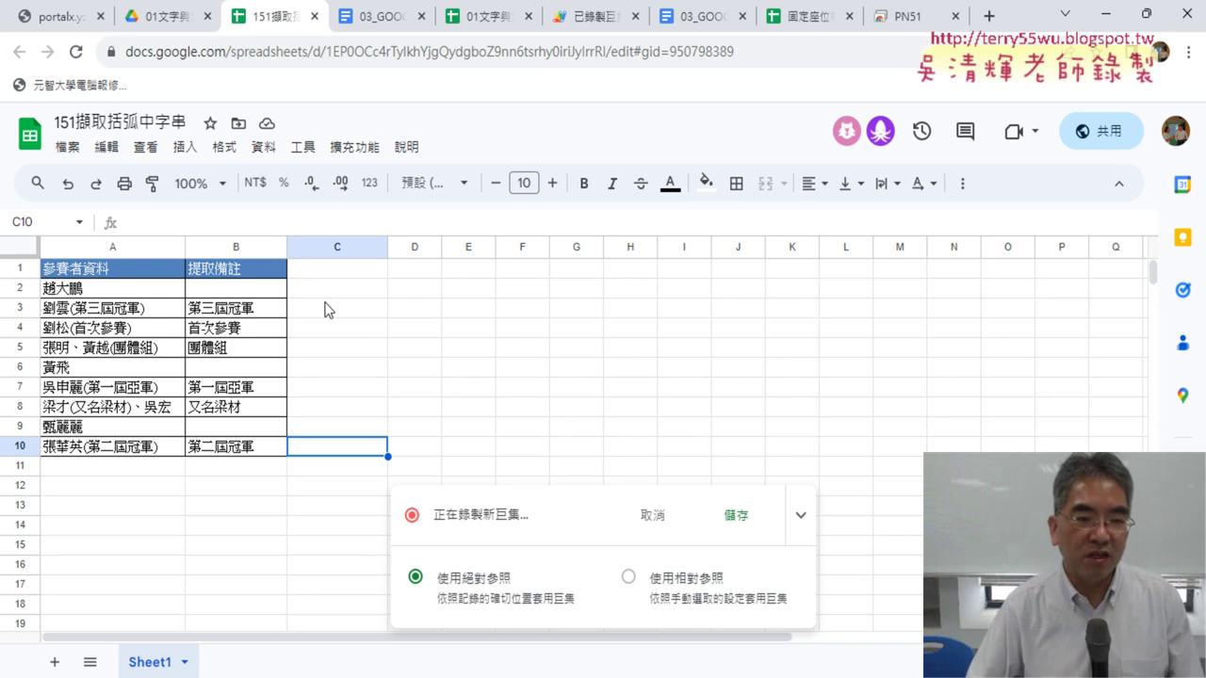
pyautogui.click(246, 293)
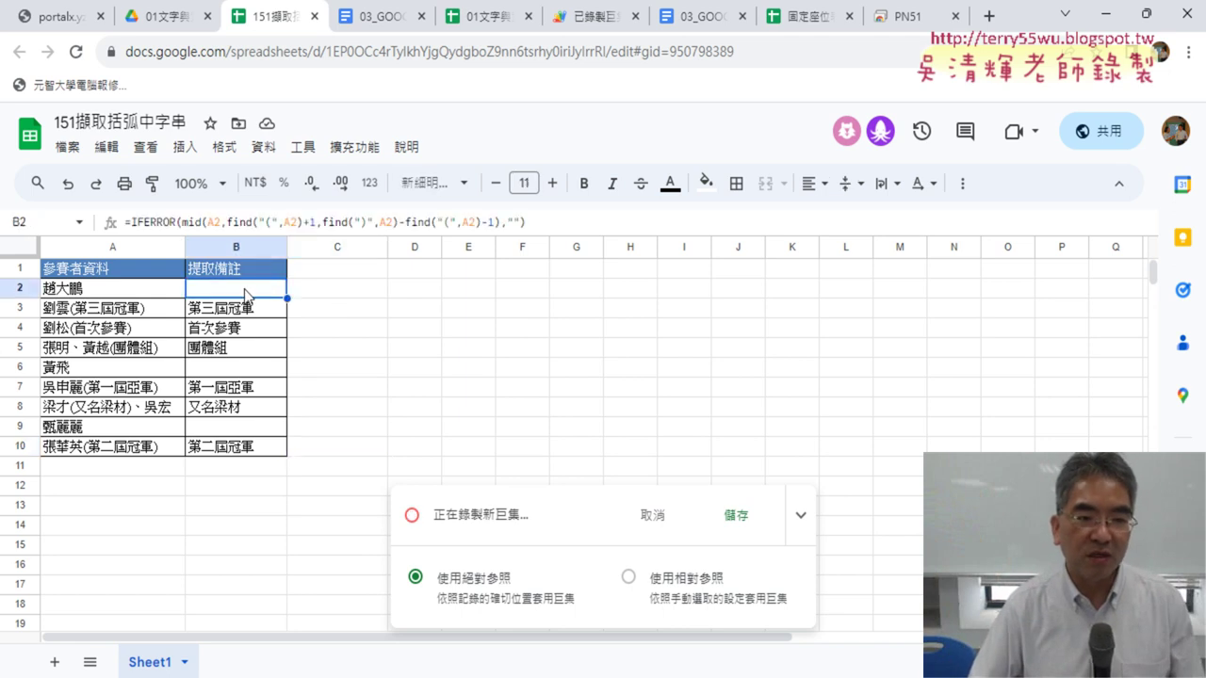
pyautogui.hotkey('ctrl', 'shift', 'Down')
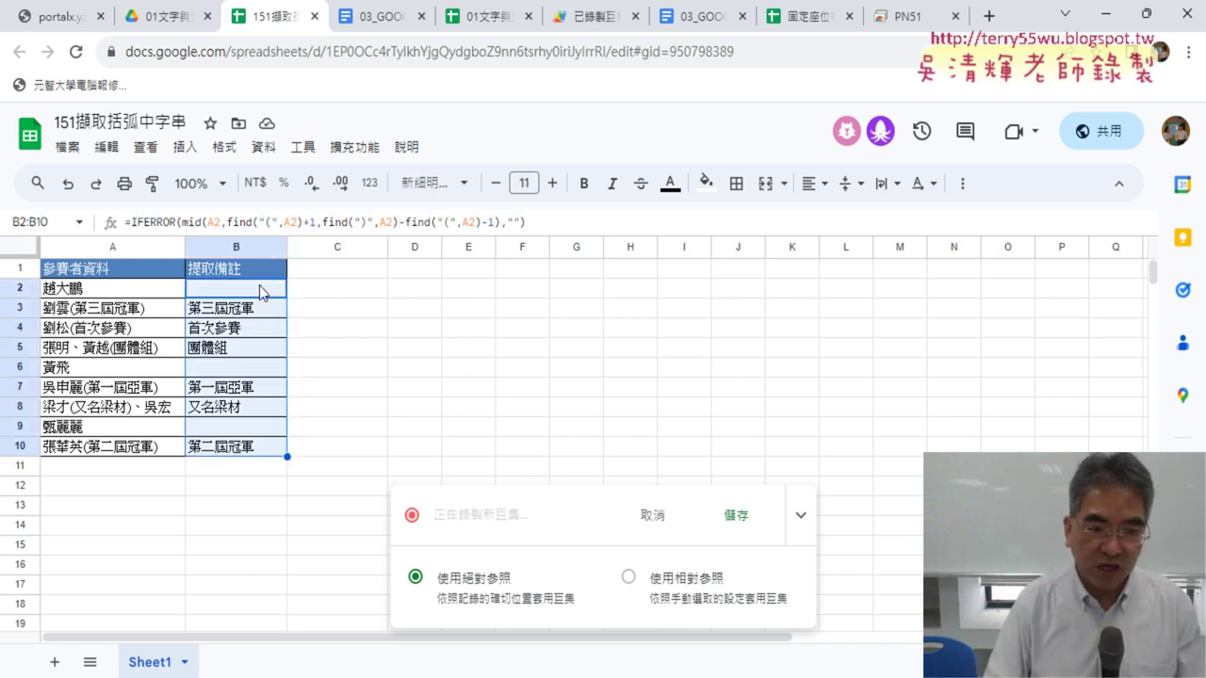
pyautogui.press('Delete')
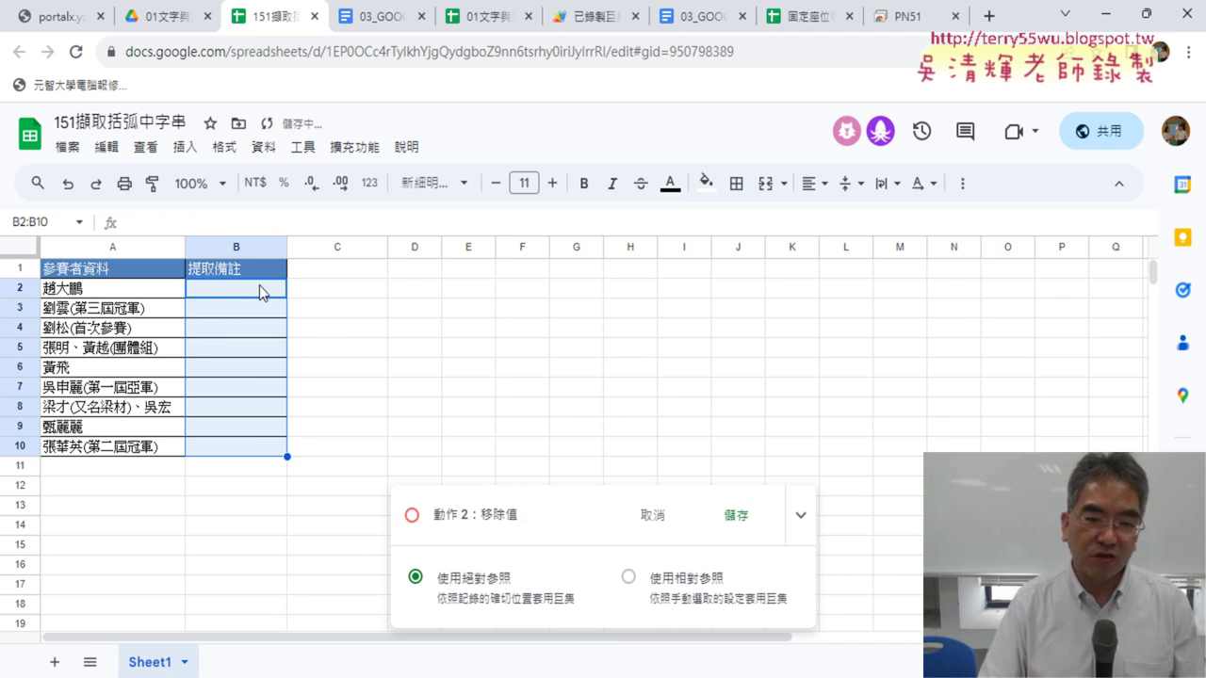
# Step: Finish the recording and save the macro under the name 清除
pyautogui.click(733, 514)
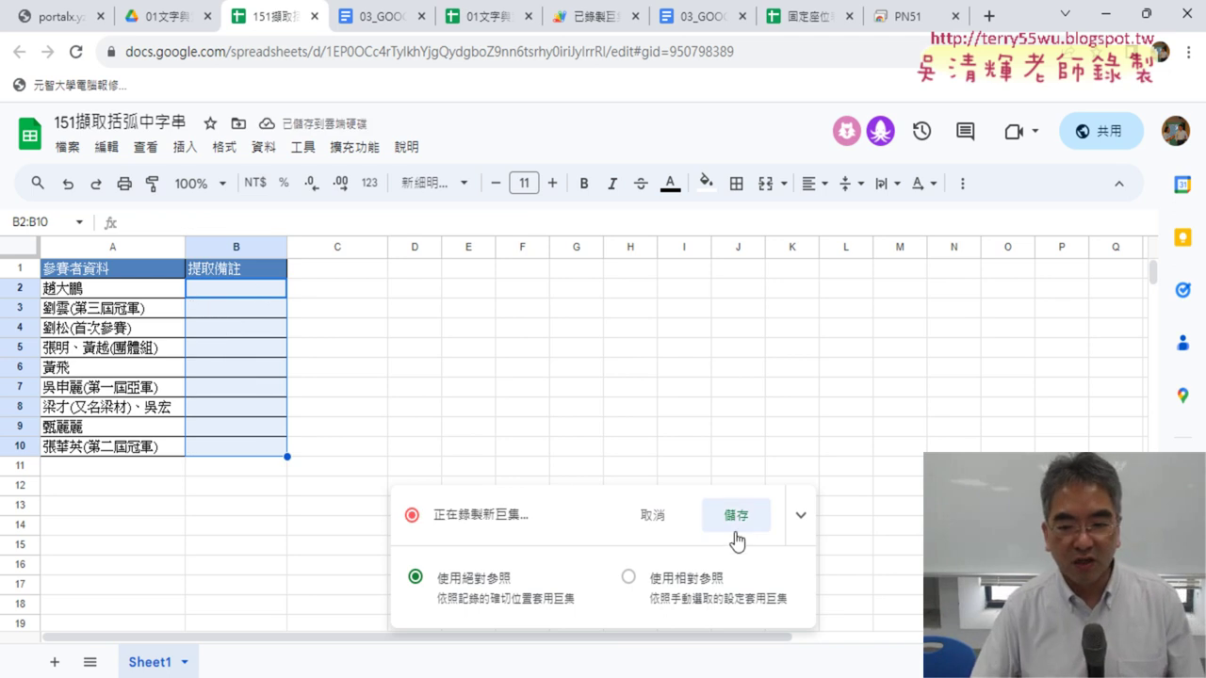
pyautogui.write('7')
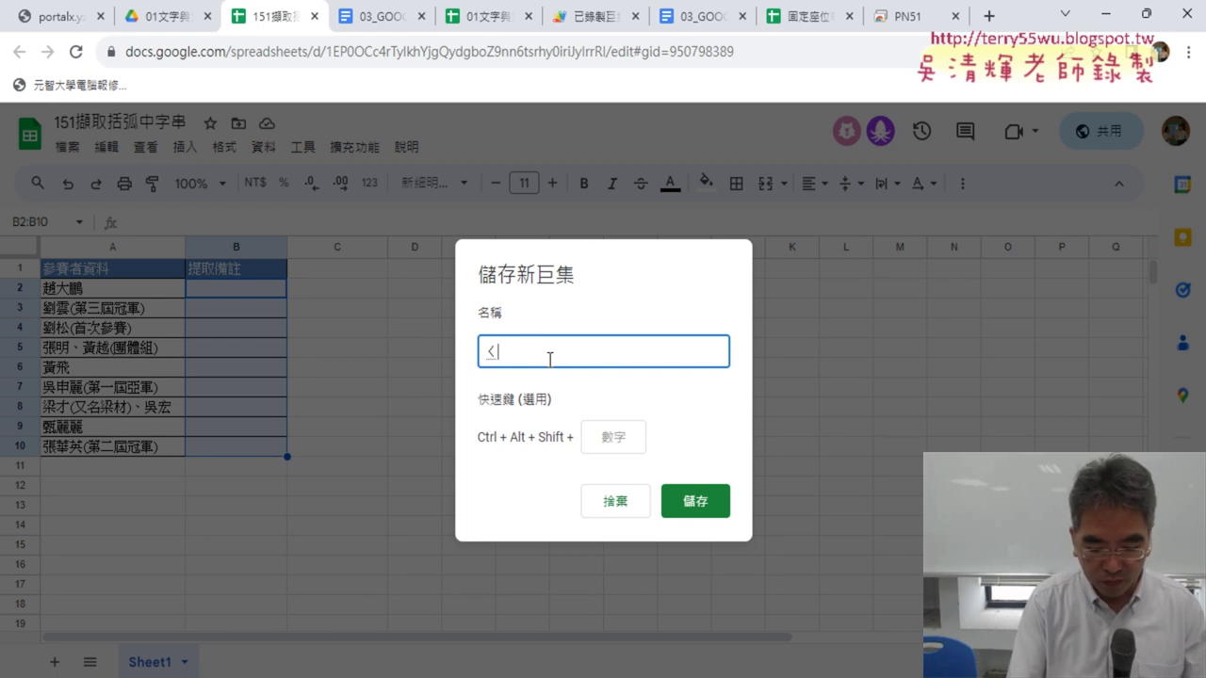
pyautogui.write('清除')
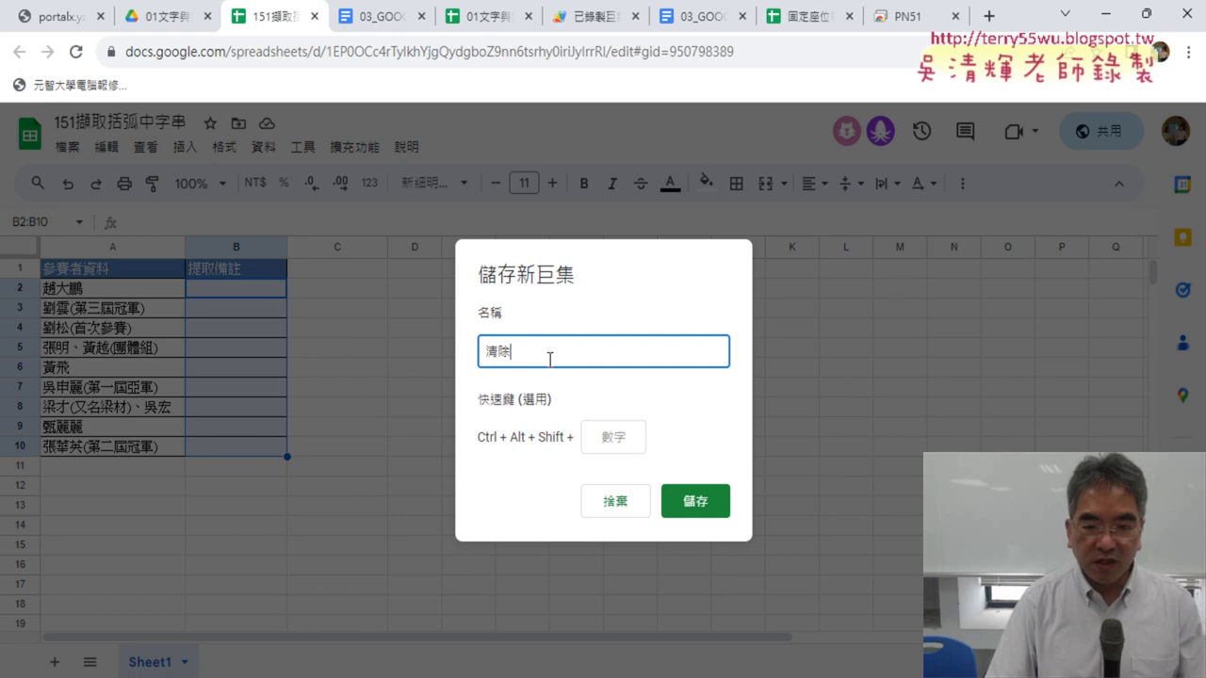
pyautogui.click(702, 514)
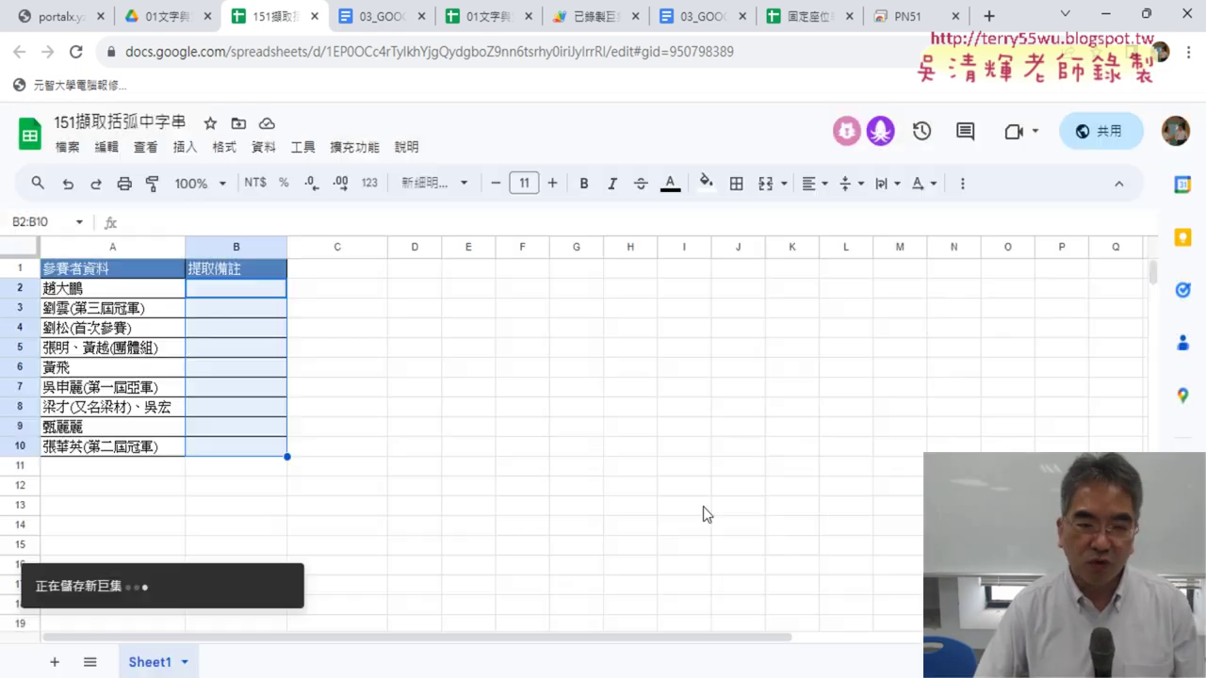
# Step: Record another macro: enter =IFERROR(mid(A2,find("(",A2)+1,find(")",A2)-find("(",A2)-1),"") in B2 and accept the suggested autofill through B10
pyautogui.click(554, 454)
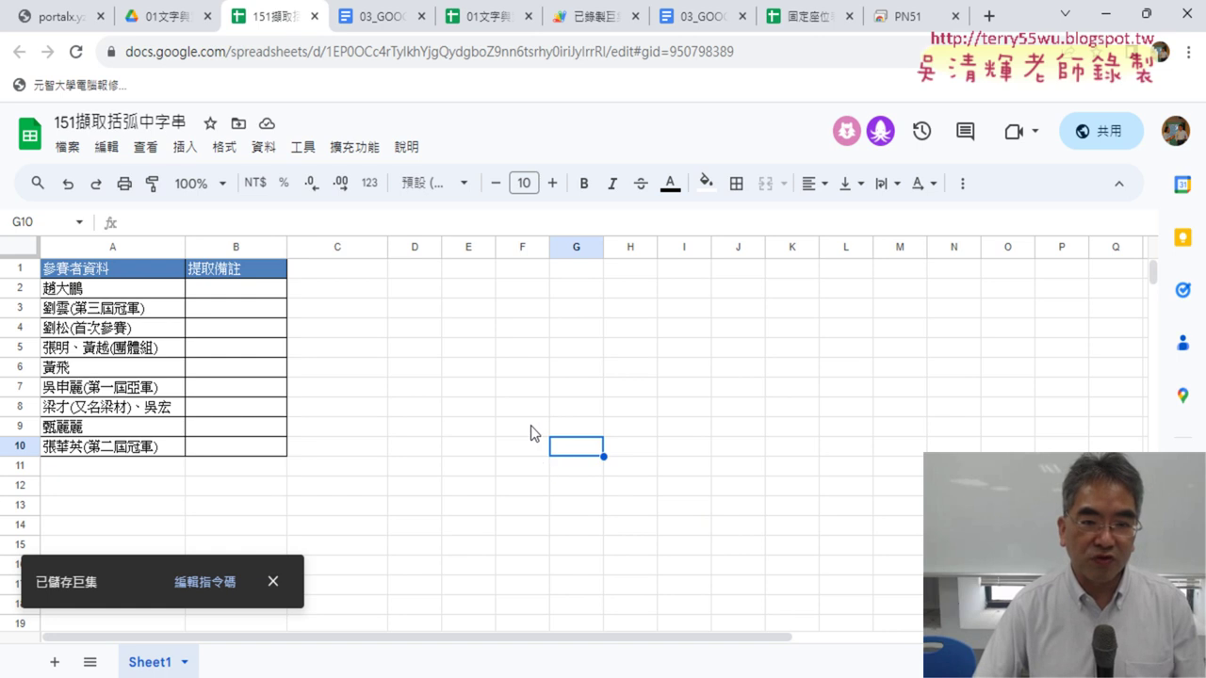
pyautogui.click(354, 147)
pyautogui.moveTo(591, 222)
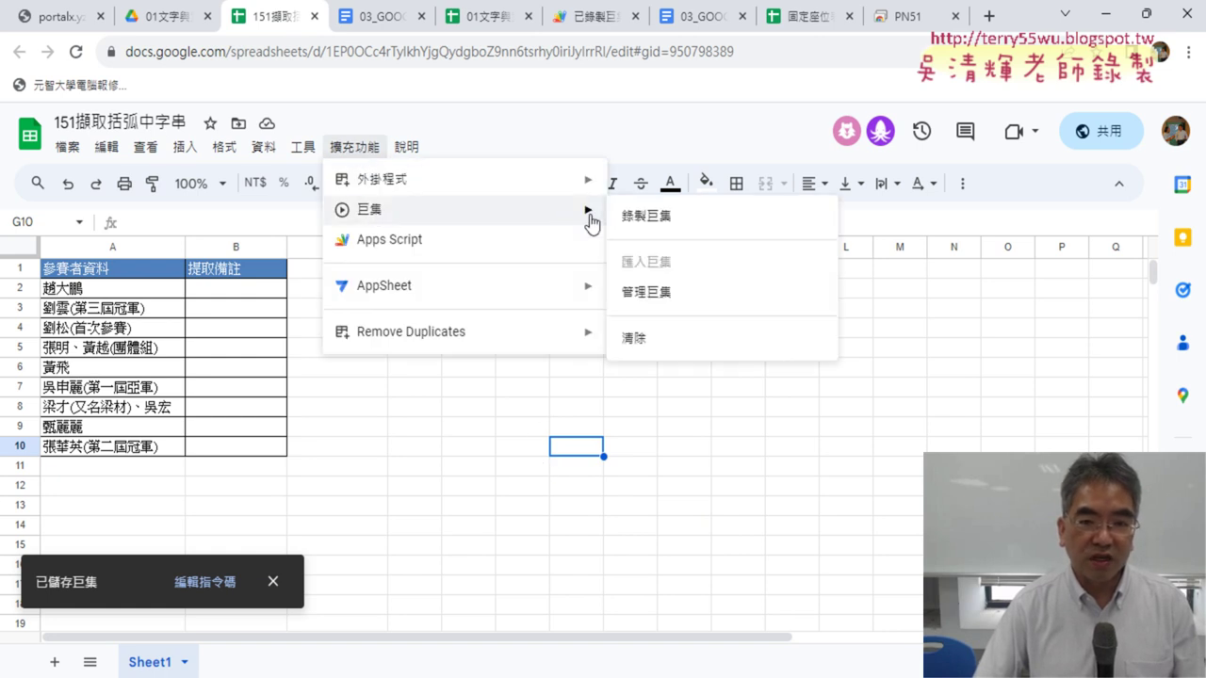
pyautogui.click(655, 220)
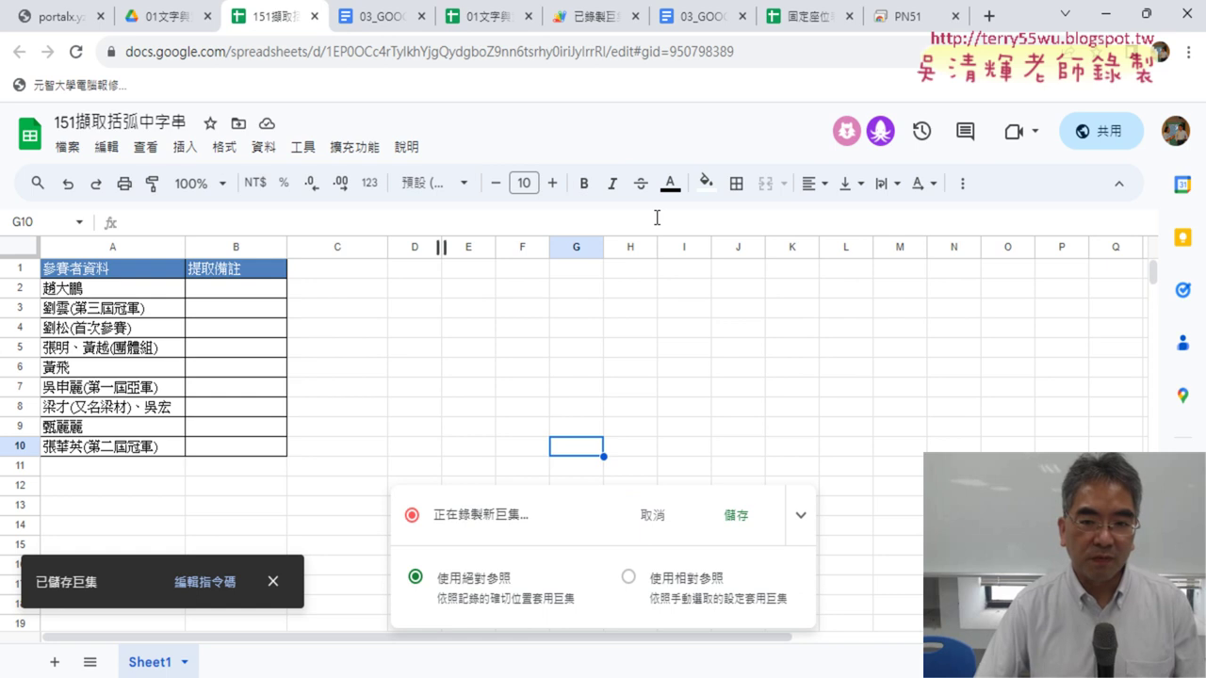
pyautogui.click(244, 293)
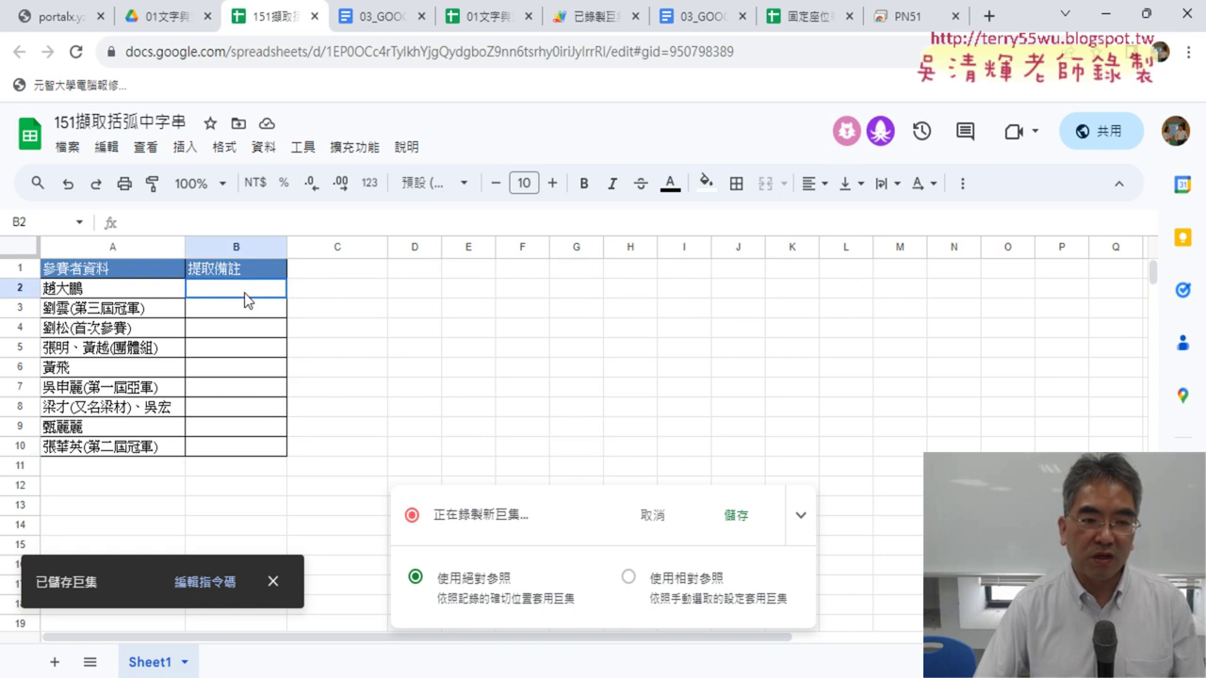
pyautogui.click(212, 225)
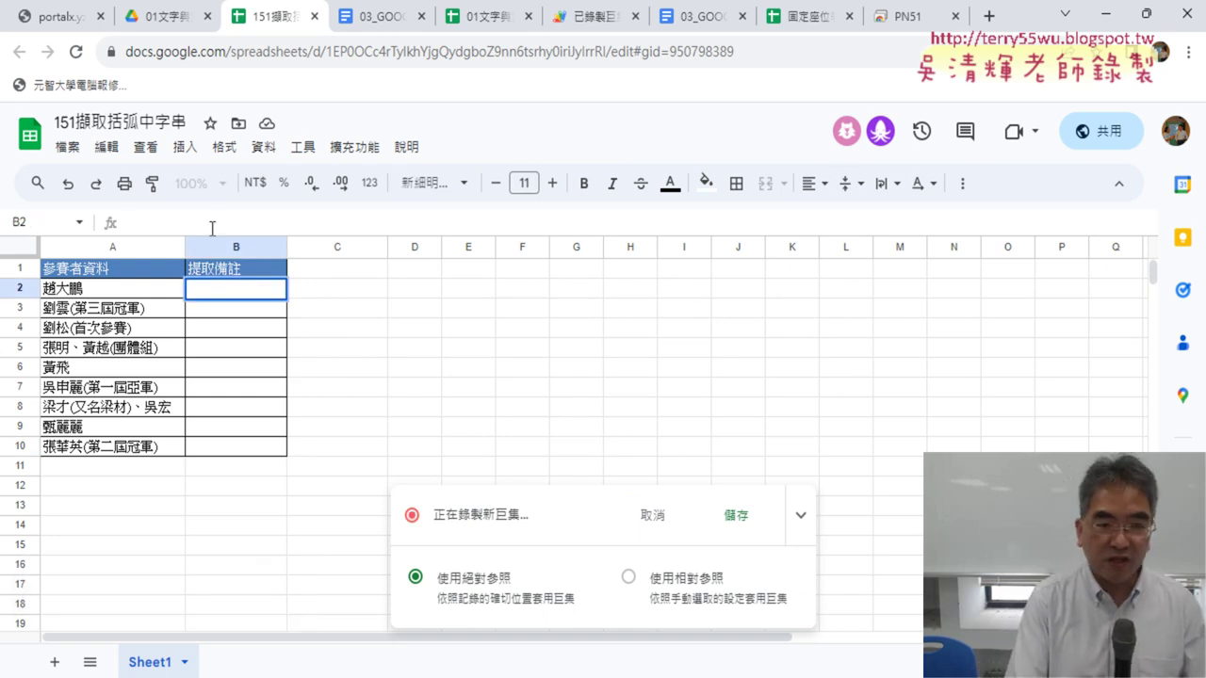
pyautogui.write('=IFERROR(mid(A2,find("(",A2)+1,find(")",A2)-find("(",A2)-1),"")')
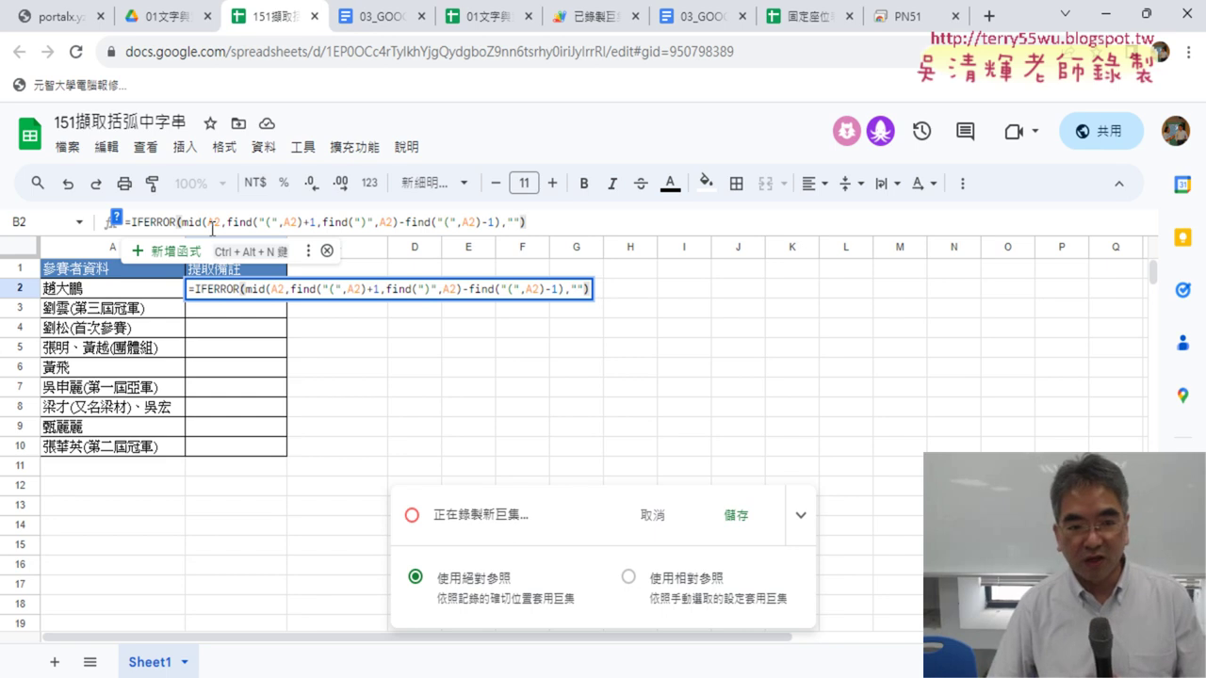
pyautogui.press('Return')
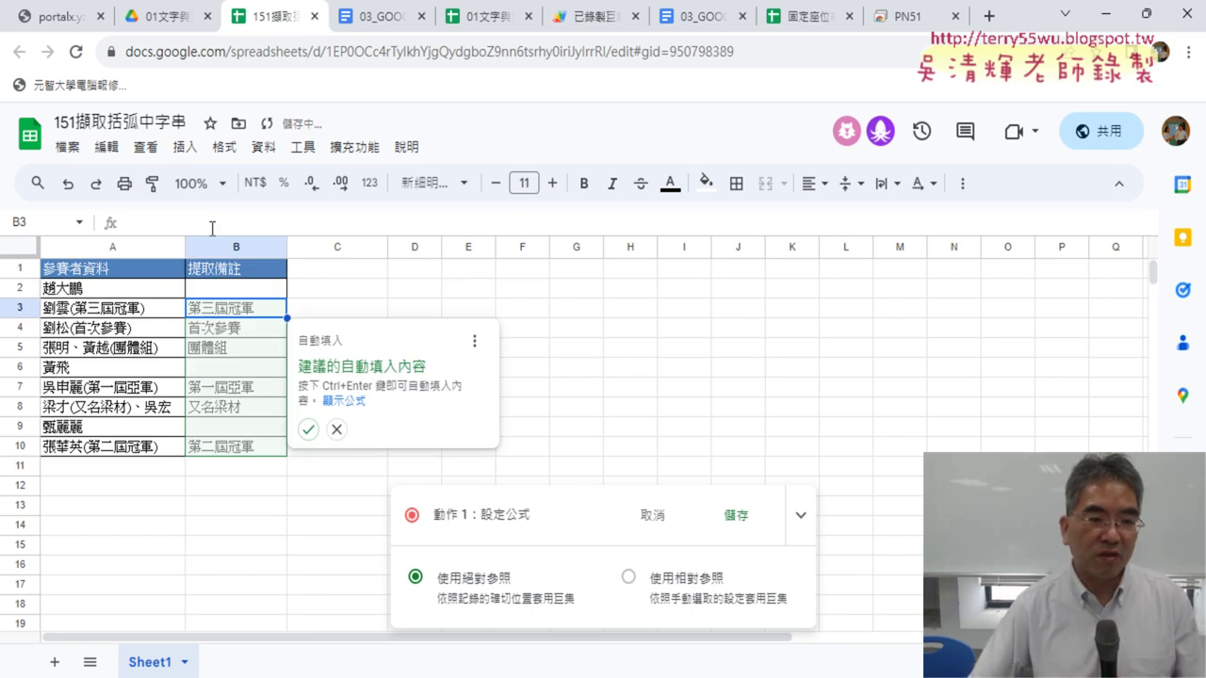
pyautogui.click(309, 431)
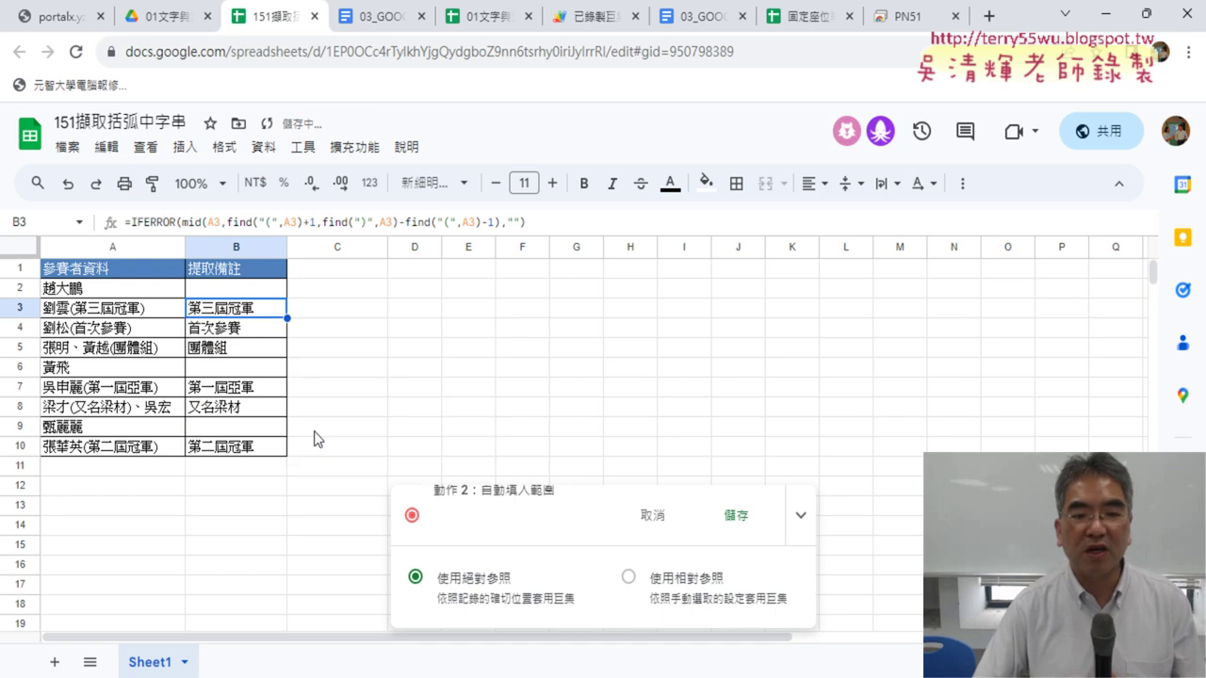
# Step: Finish the recording and save the macro under the name 括弧字串
pyautogui.click(736, 515)
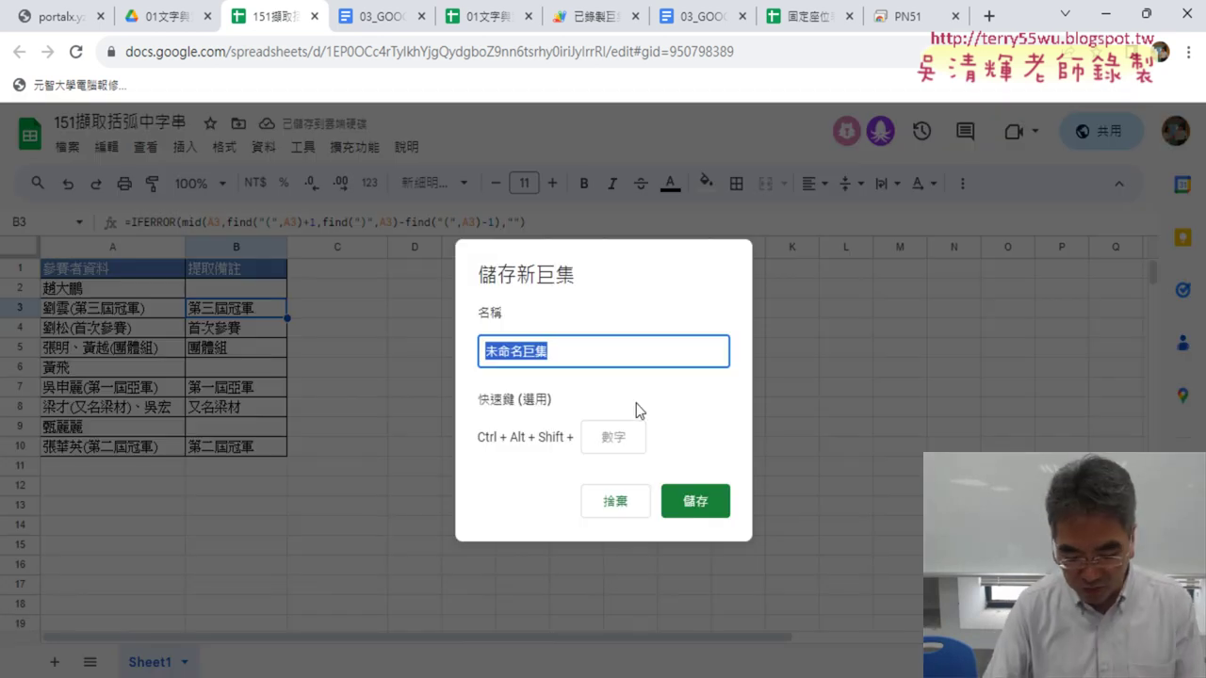
pyautogui.write('瓜')
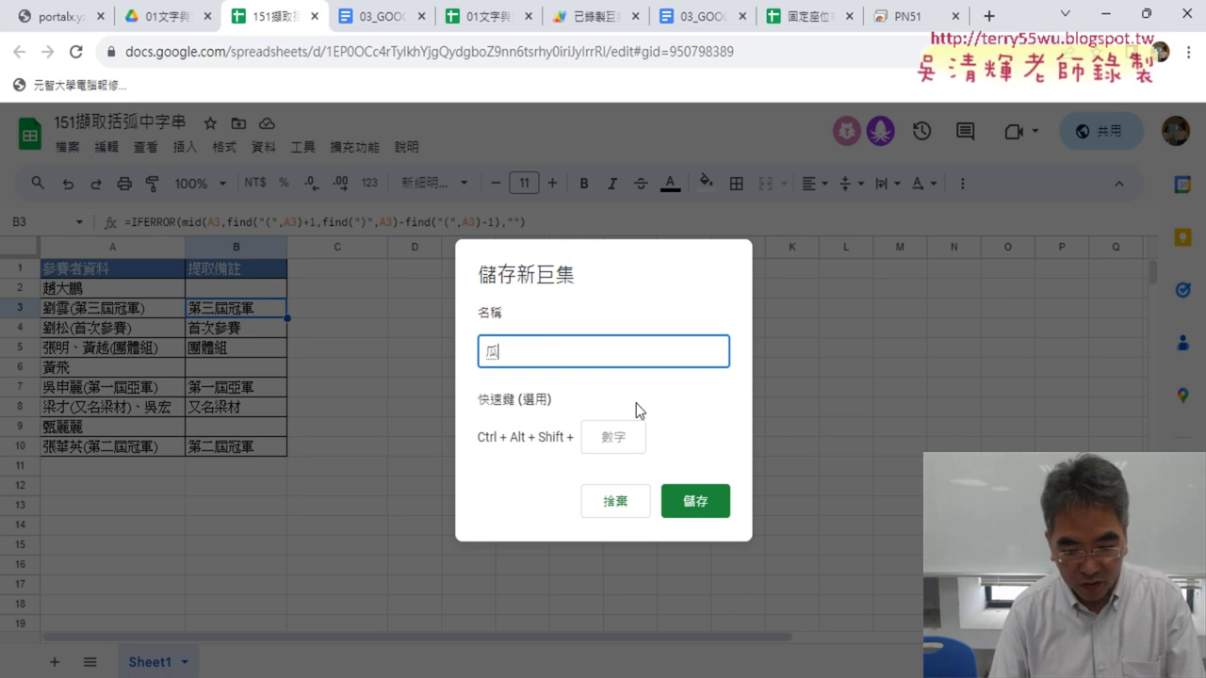
pyautogui.write('弧自ㄔㄨㄢ')
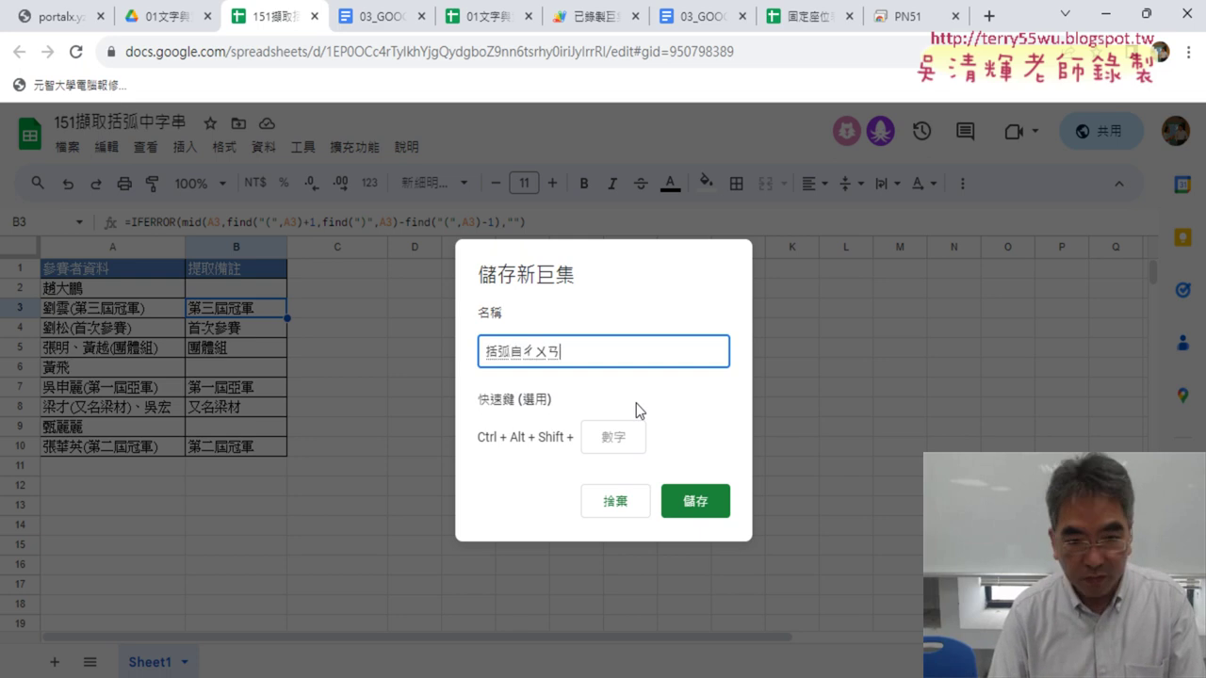
pyautogui.press('space')
pyautogui.press('Return')
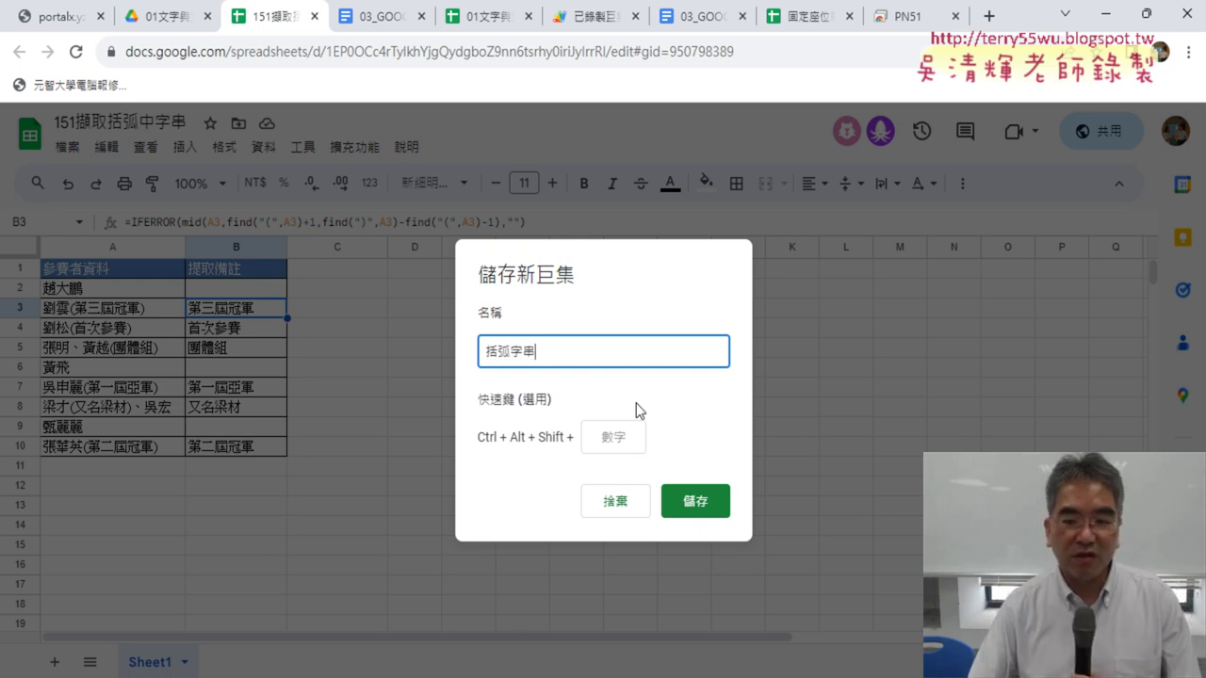
pyautogui.click(713, 505)
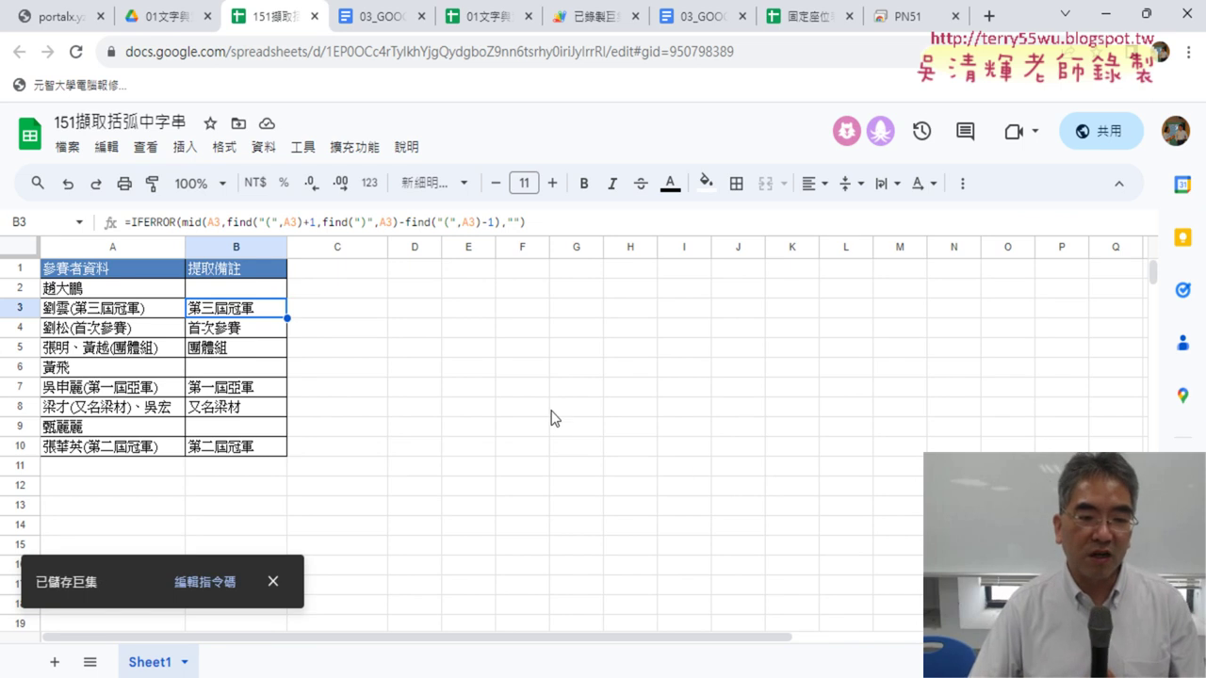
pyautogui.click(358, 148)
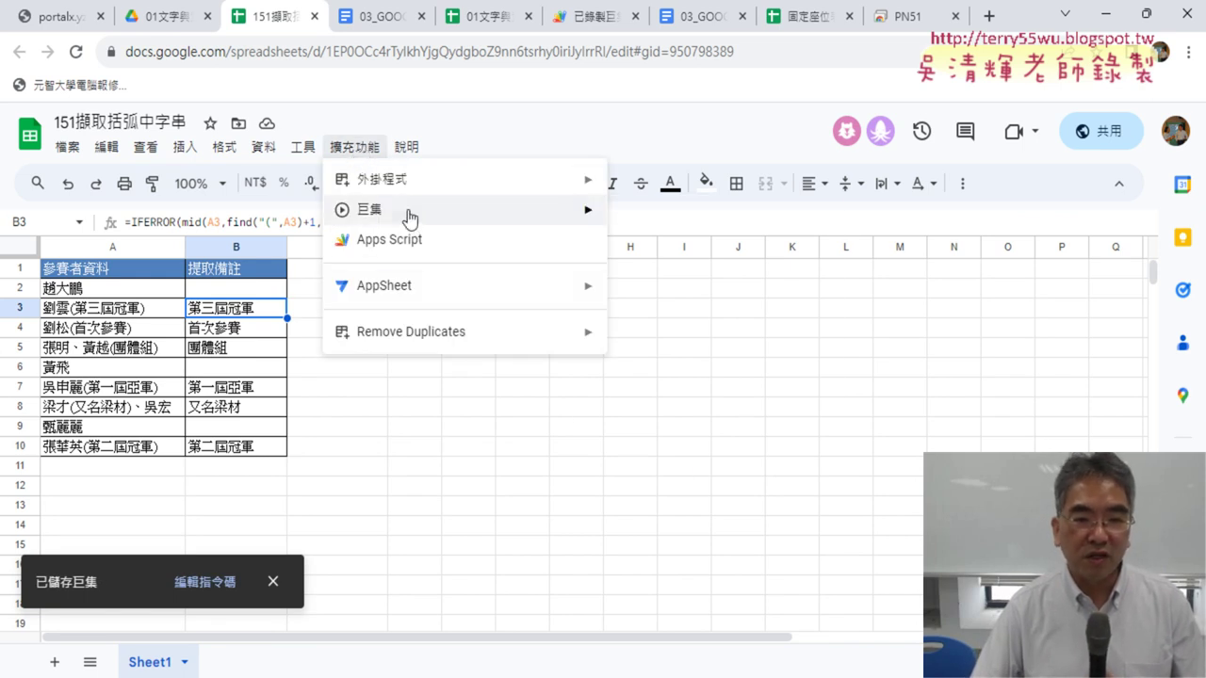
pyautogui.moveTo(408, 215)
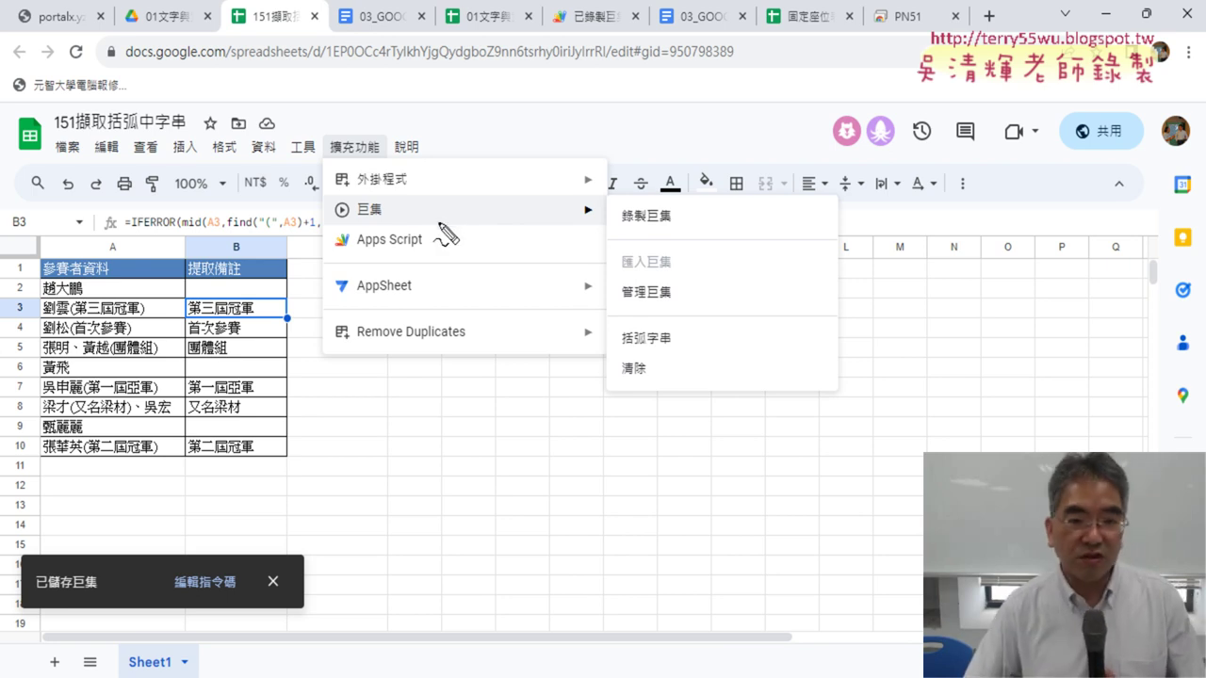
pyautogui.moveTo(396, 200); pyautogui.dragTo(401, 224)
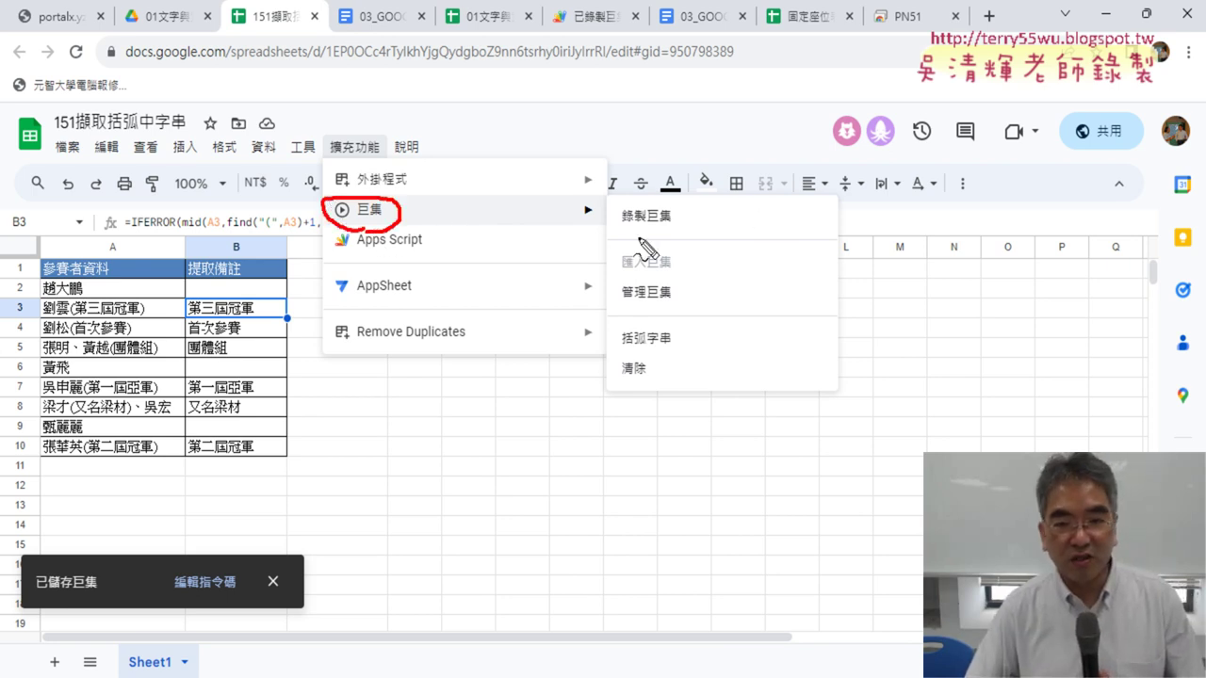
pyautogui.moveTo(648, 314)
pyautogui.mouseDown()
pyautogui.moveTo(622, 386)
pyautogui.moveTo(646, 404)
pyautogui.mouseUp()
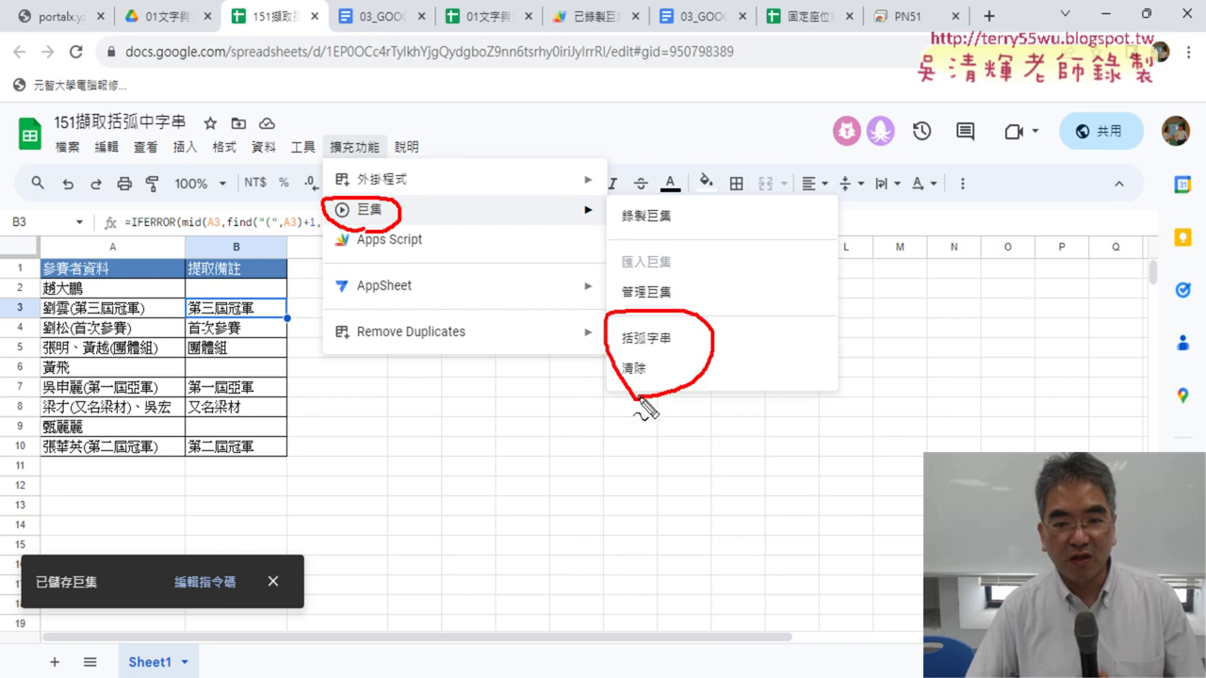
pyautogui.moveTo(629, 354); pyautogui.dragTo(675, 351)
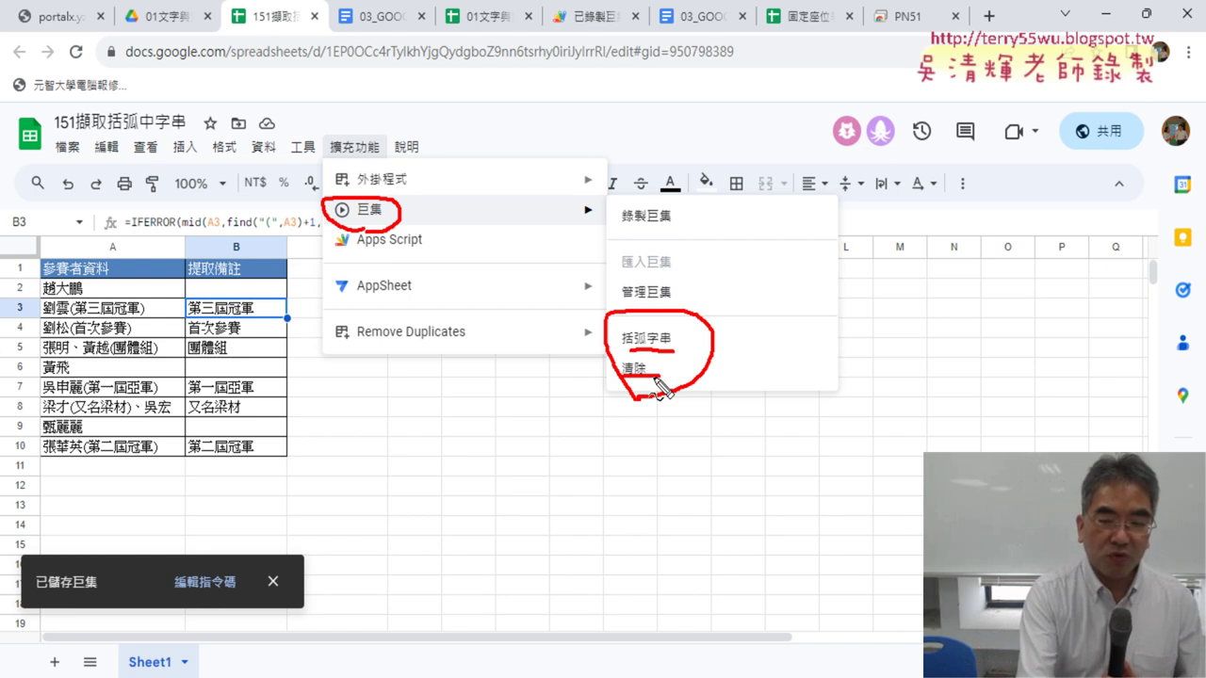
pyautogui.press('Escape')
# Step: Start the 清除 macro and authorize the recorded macros by choosing the Google account and allowing access
pyautogui.click(355, 147)
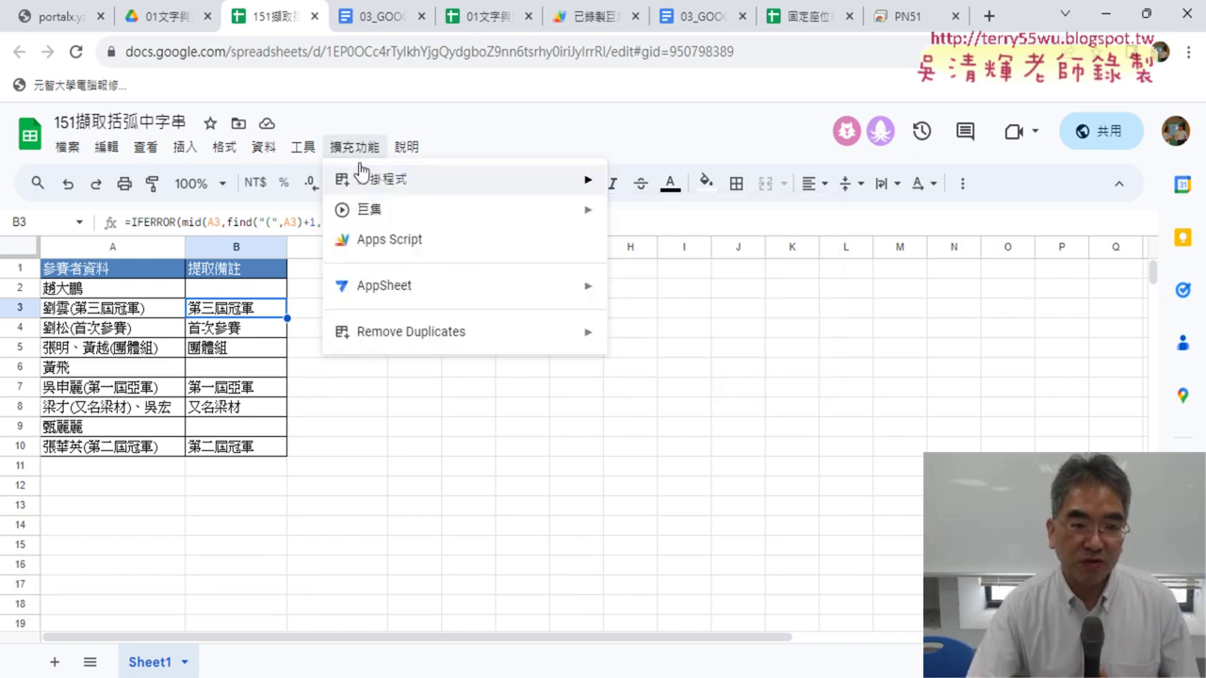
pyautogui.moveTo(393, 209)
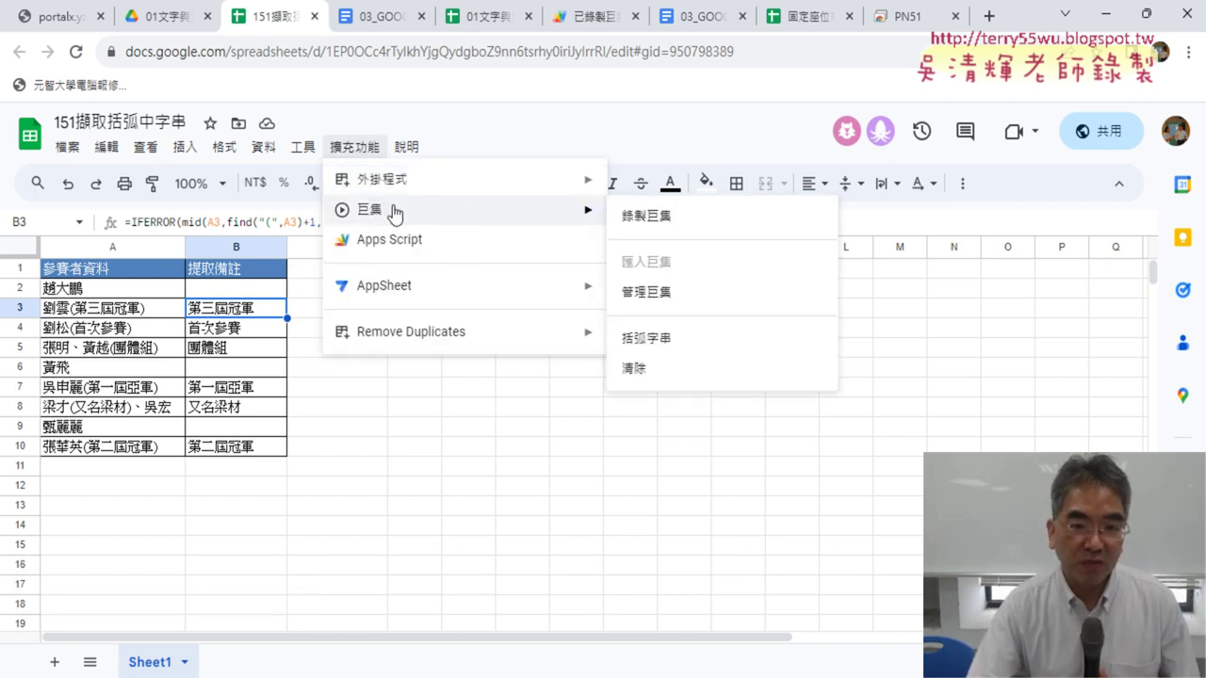
pyautogui.click(673, 368)
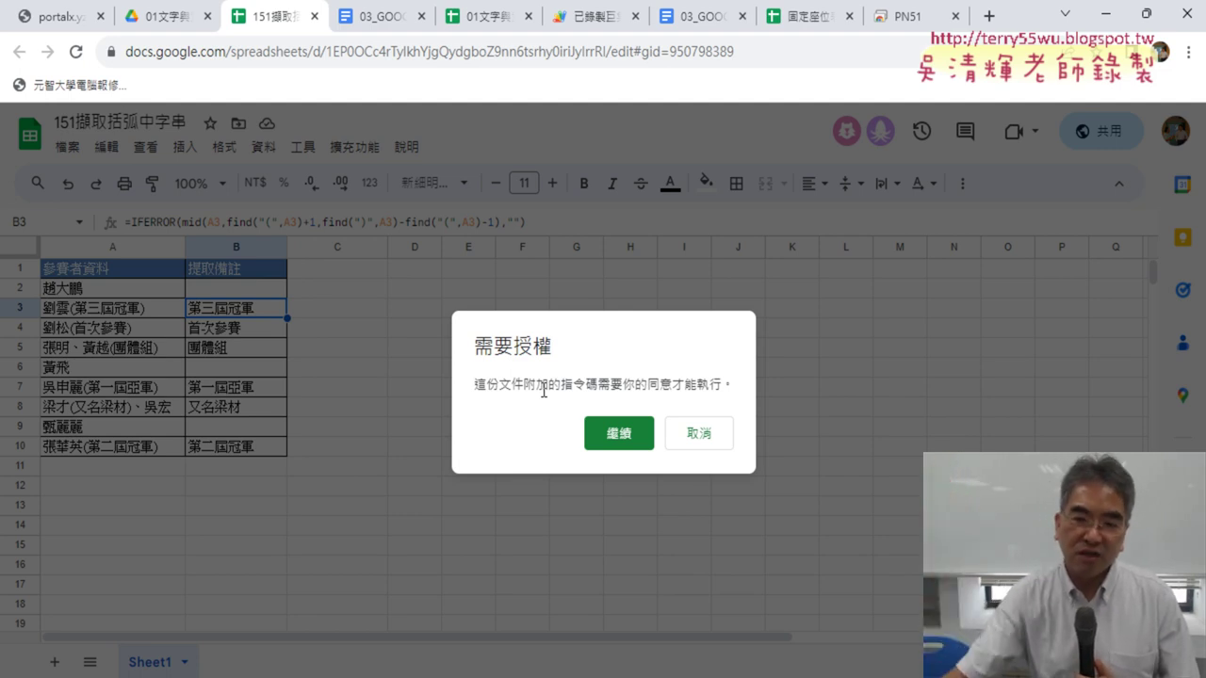
pyautogui.click(617, 433)
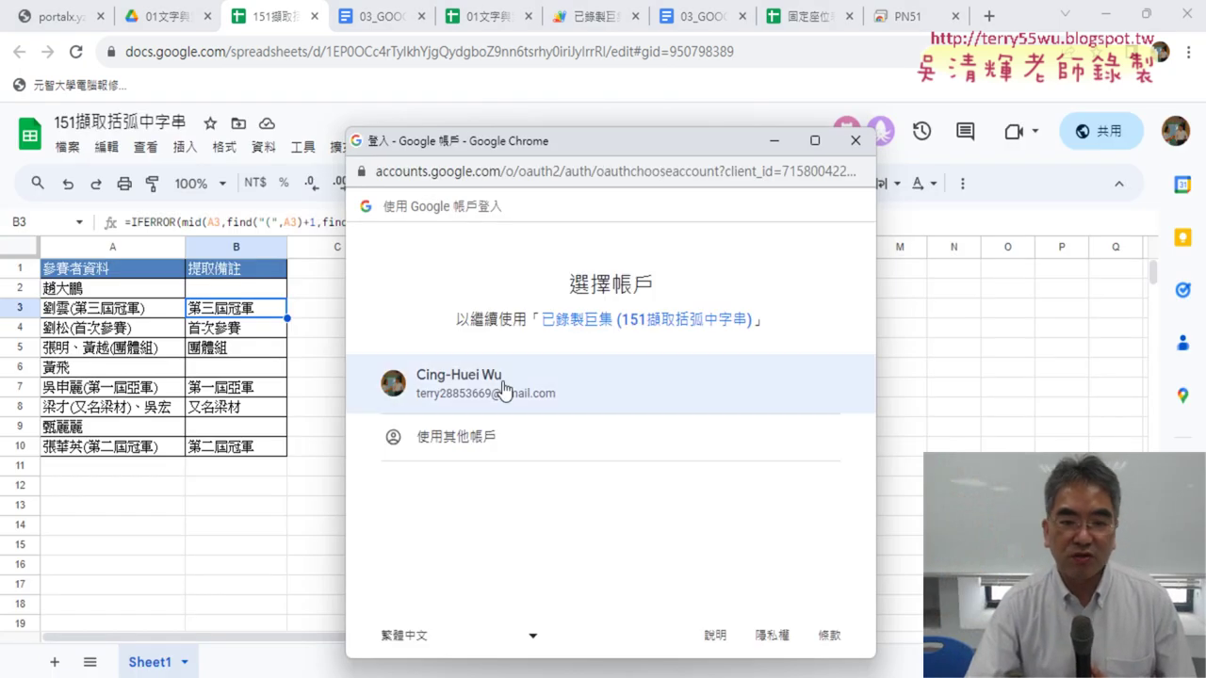
pyautogui.click(519, 393)
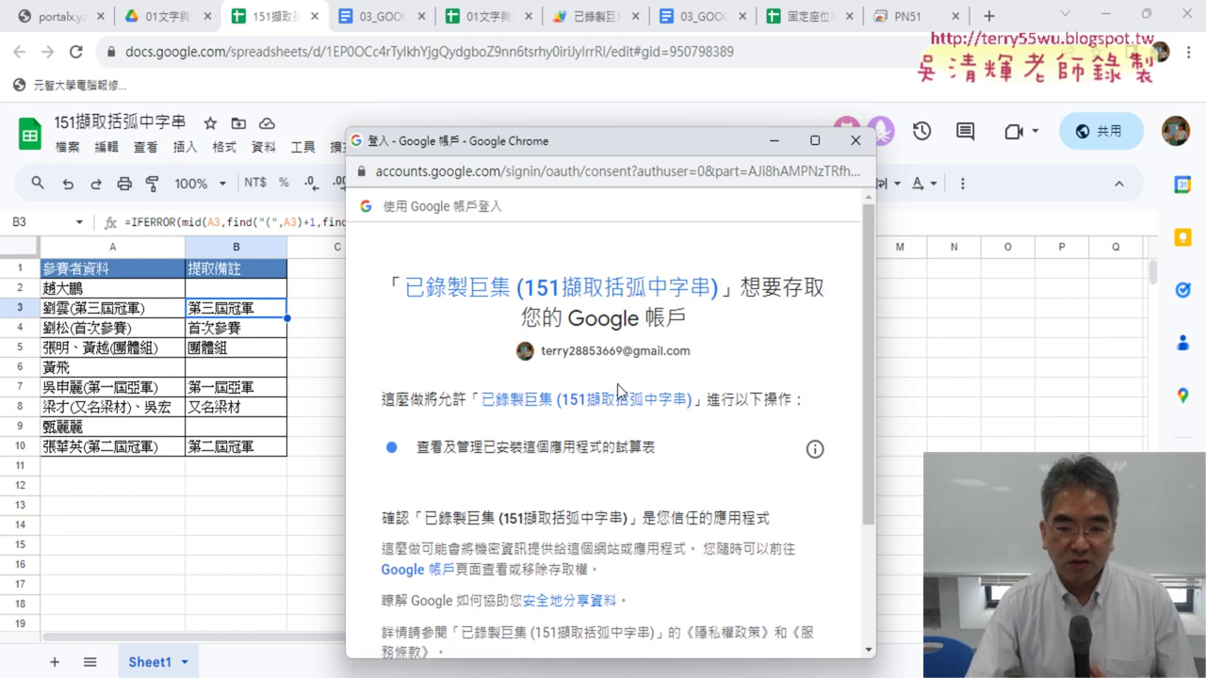
pyautogui.scroll(-2, 627, 382)
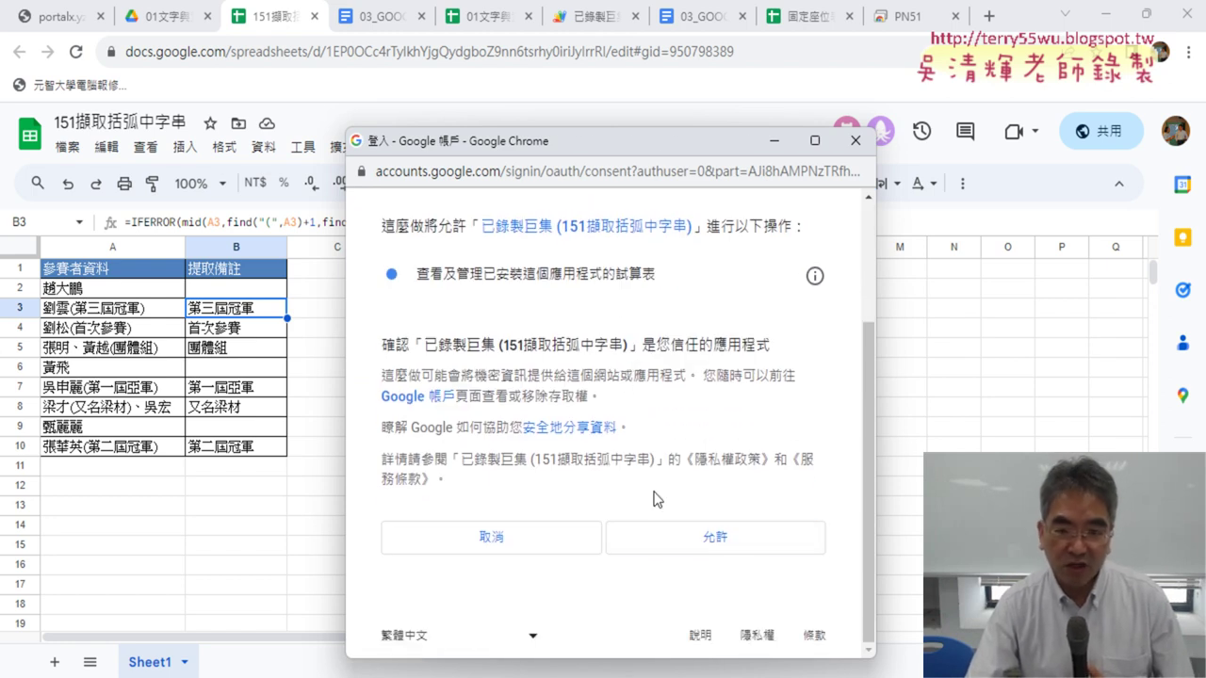
pyautogui.click(733, 540)
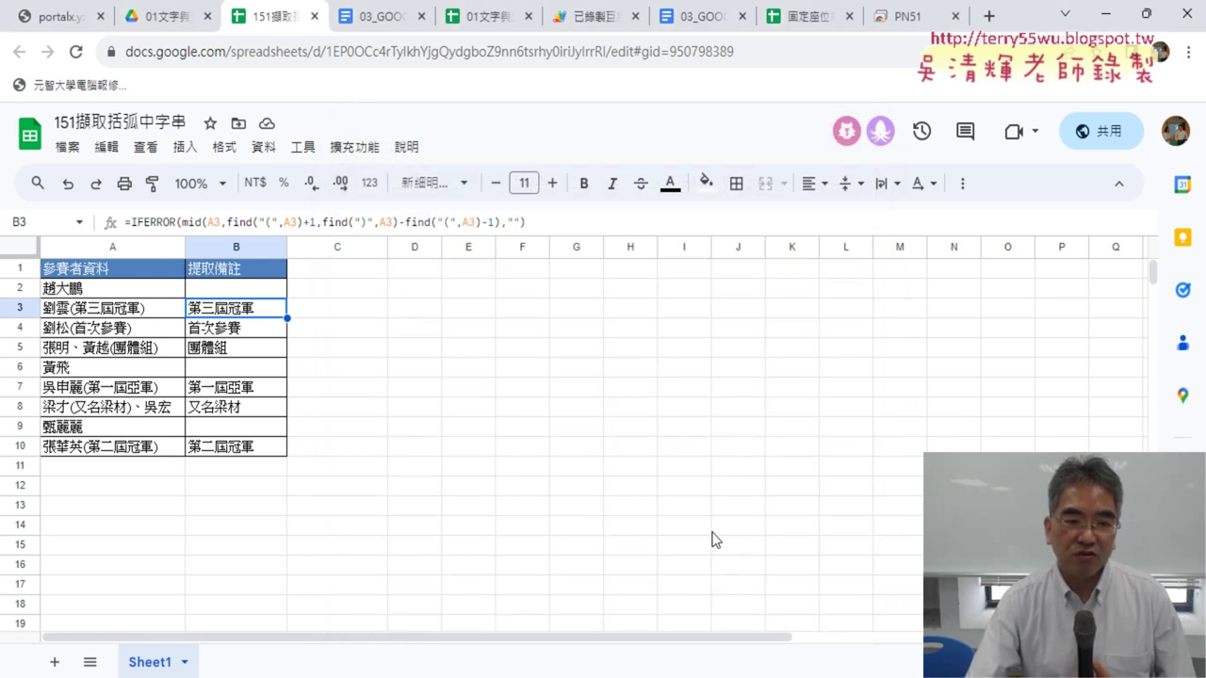
# Step: Run the authorized 清除 macro to empty the remarks in B2:B10
pyautogui.click(361, 151)
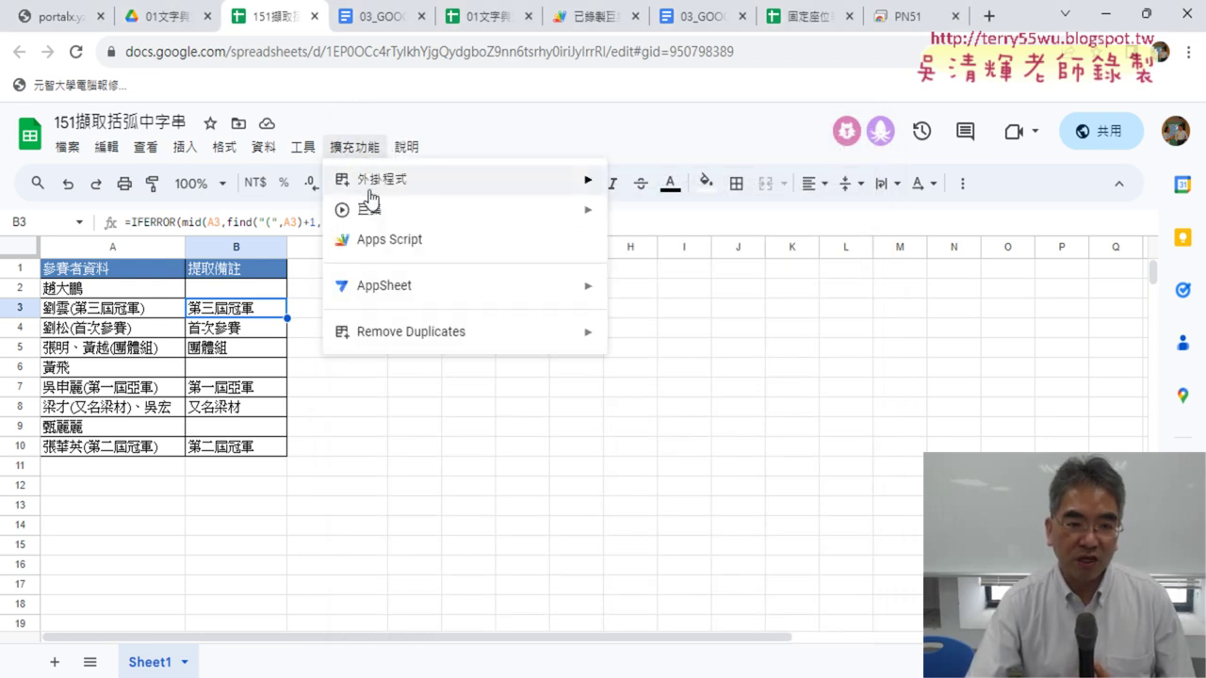
pyautogui.moveTo(519, 220)
pyautogui.click(666, 373)
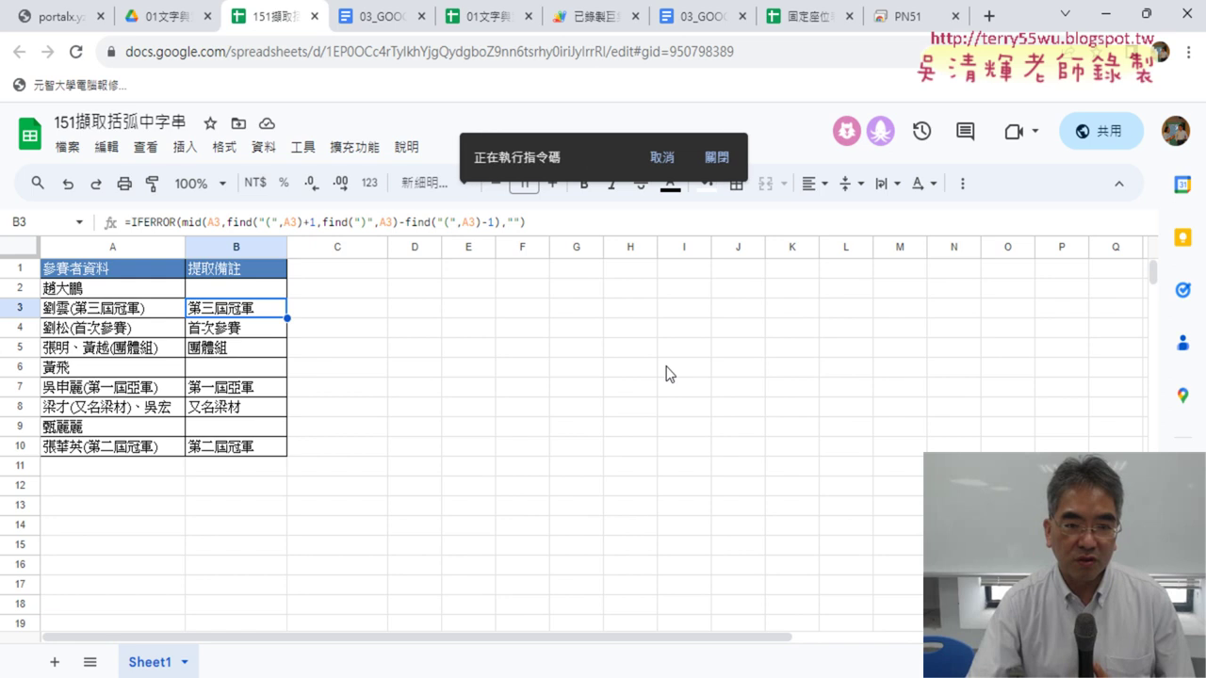
# Step: Run the 括弧字串 macro to refill B2:B10 with the text-in-parentheses formula
pyautogui.click(354, 148)
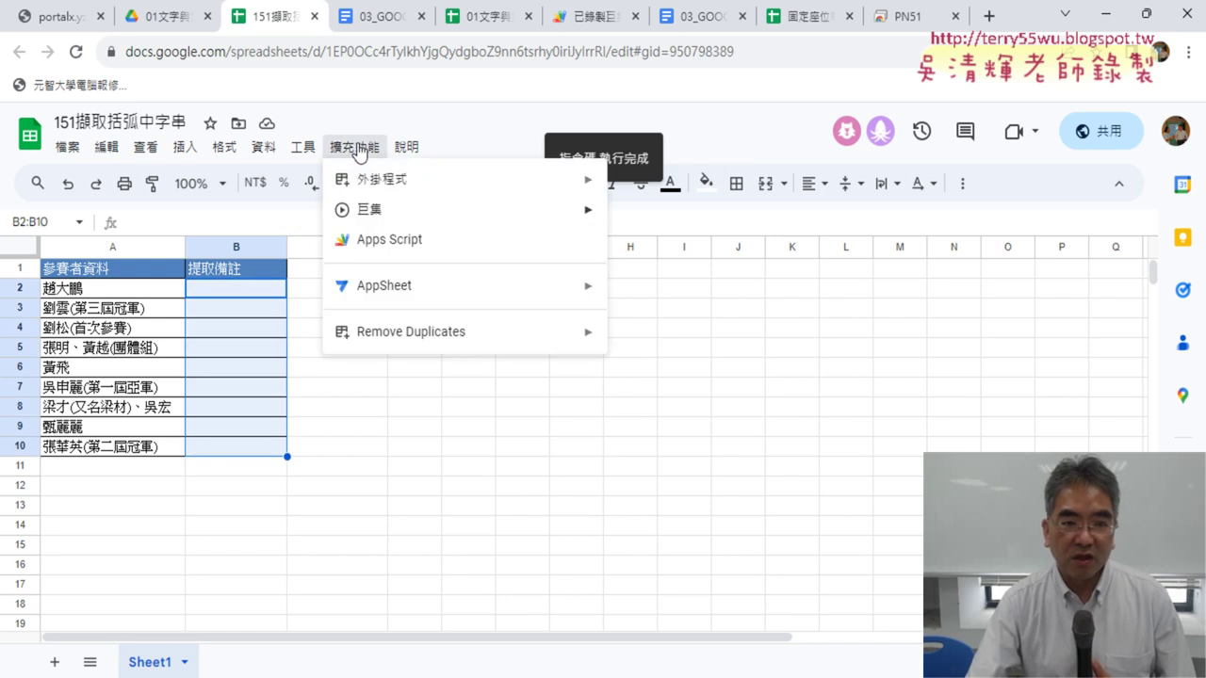
pyautogui.moveTo(549, 215)
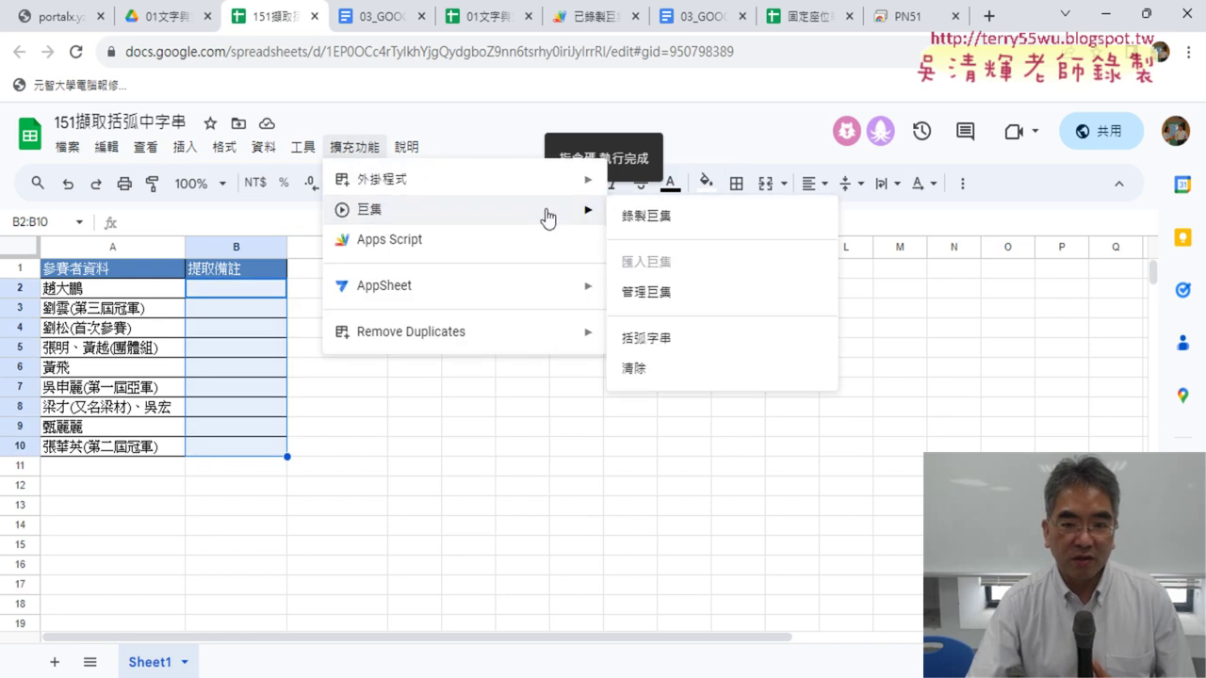
pyautogui.click(648, 337)
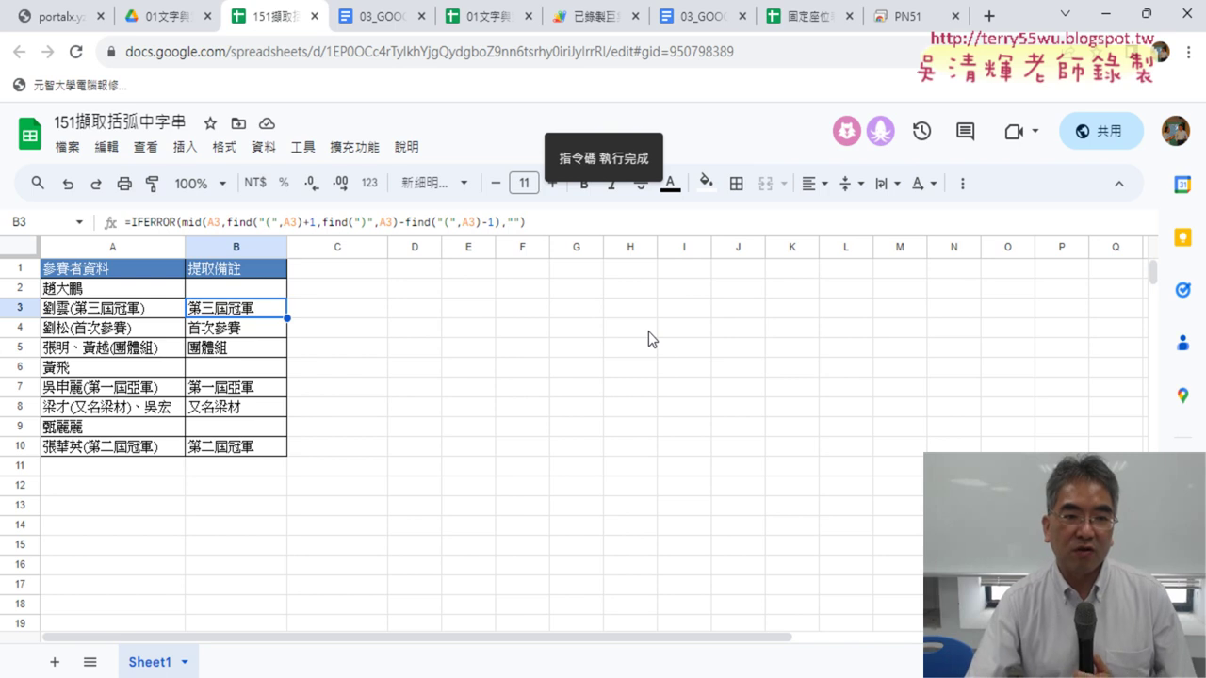
# Step: Run the 清除 macro again to clear the refilled remarks column
pyautogui.click(354, 148)
pyautogui.moveTo(489, 218)
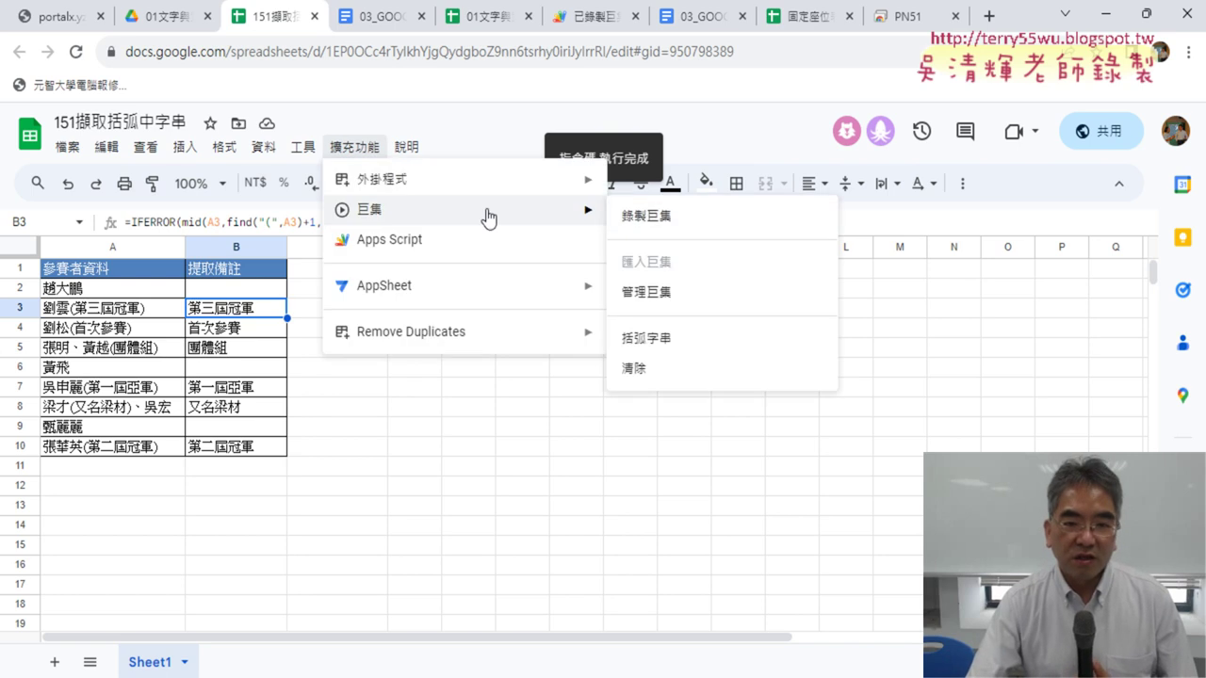
pyautogui.click(688, 341)
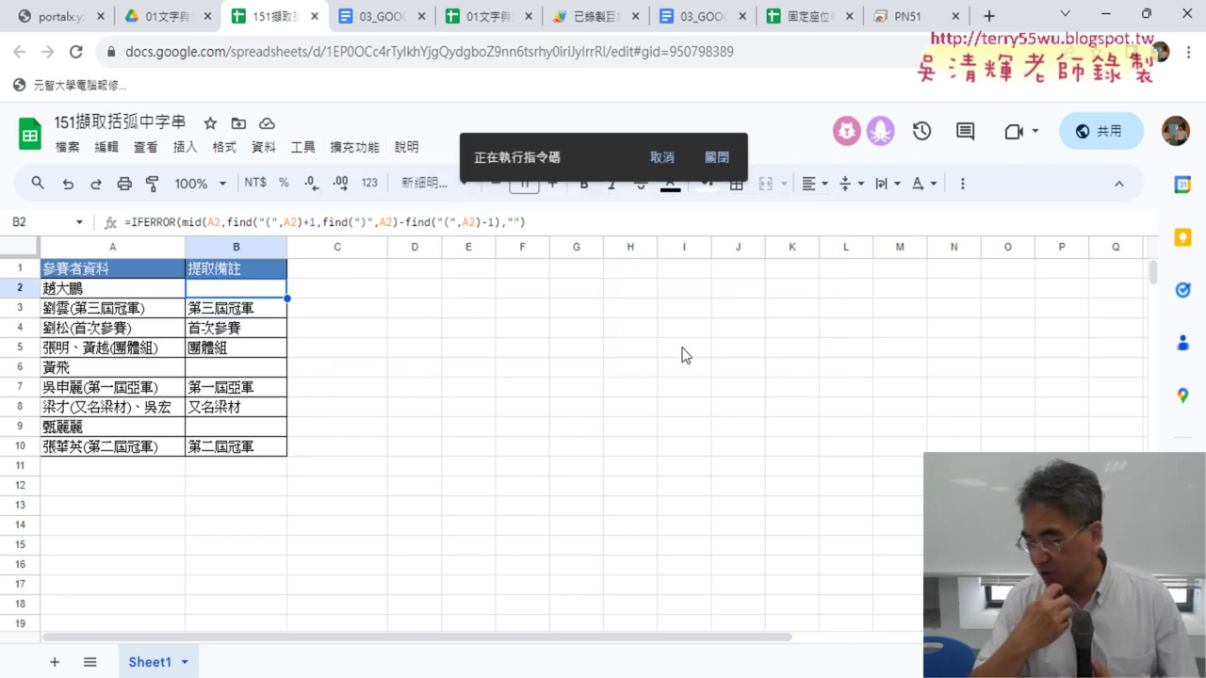
pyautogui.click(369, 150)
pyautogui.moveTo(395, 218)
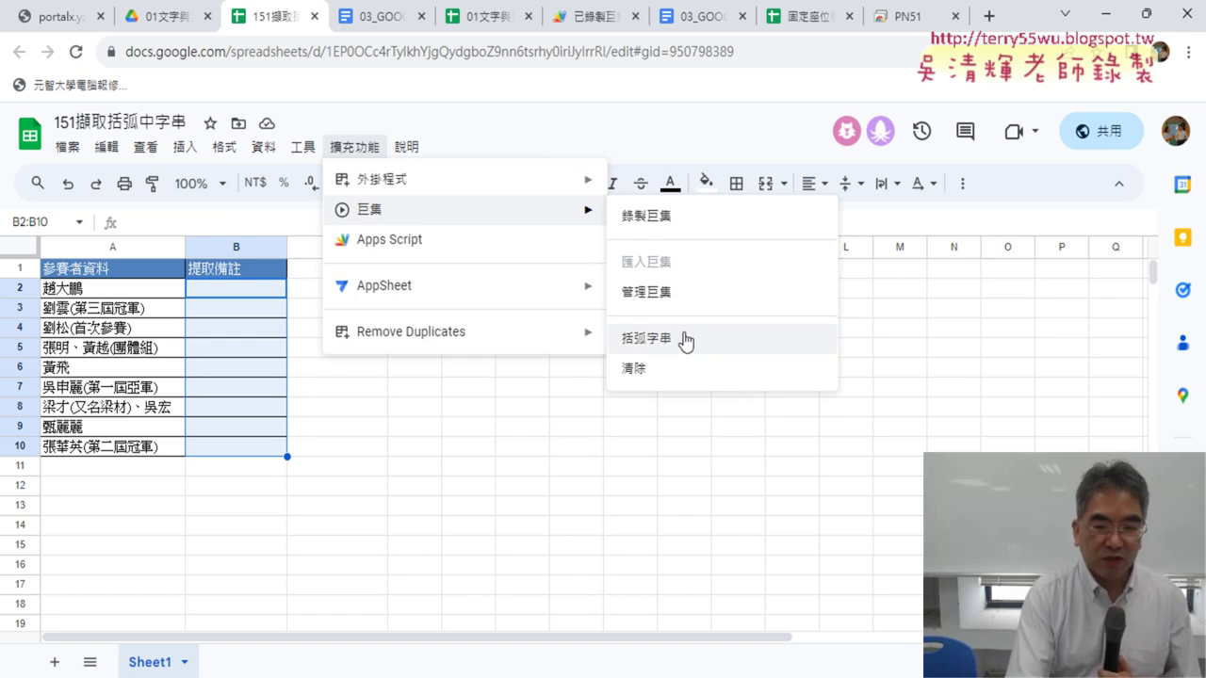
pyautogui.moveTo(633, 368)
pyautogui.mouseDown()
pyautogui.moveTo(690, 361)
pyautogui.moveTo(653, 399)
pyautogui.moveTo(627, 381)
pyautogui.mouseUp()
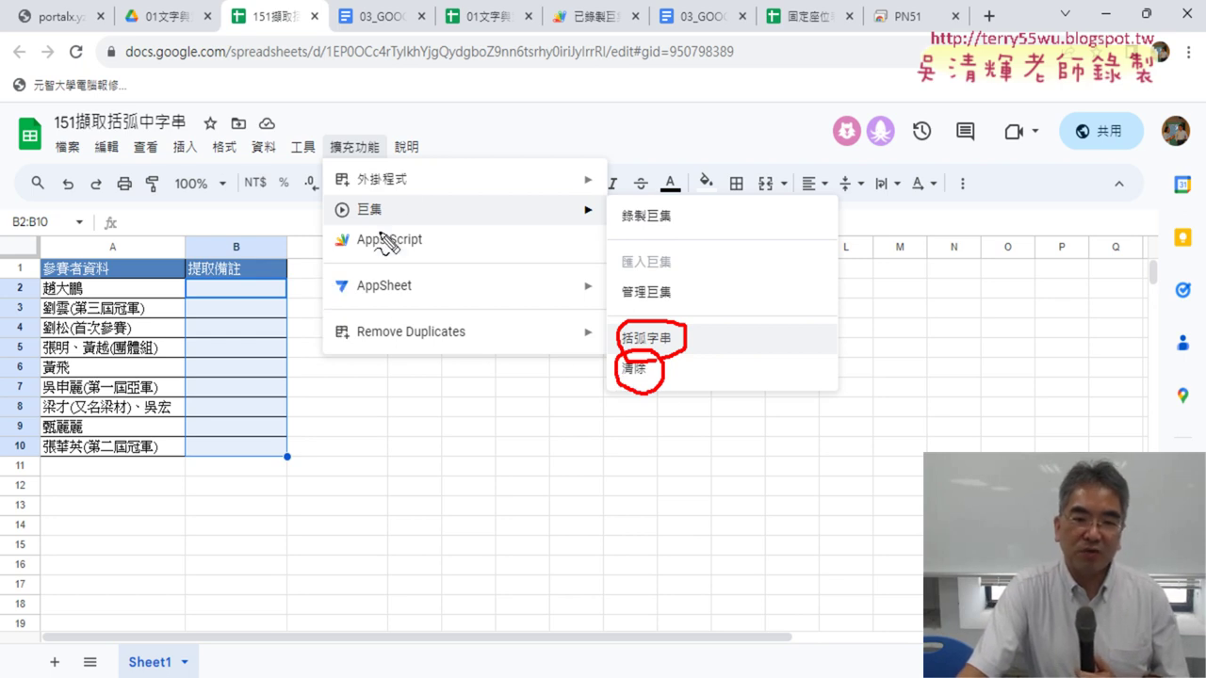
pyautogui.moveTo(368, 167)
pyautogui.mouseDown()
pyautogui.moveTo(331, 143)
pyautogui.moveTo(372, 168)
pyautogui.mouseUp()
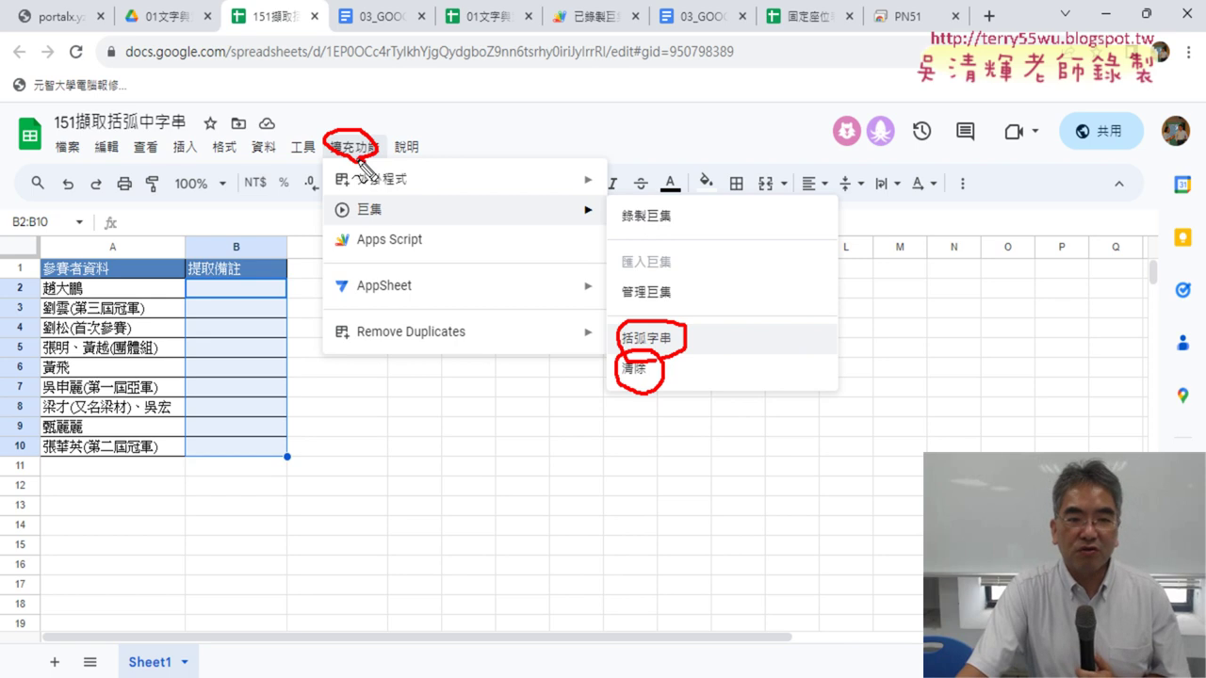
pyautogui.moveTo(381, 236)
pyautogui.mouseDown()
pyautogui.moveTo(335, 203)
pyautogui.moveTo(386, 228)
pyautogui.mouseUp()
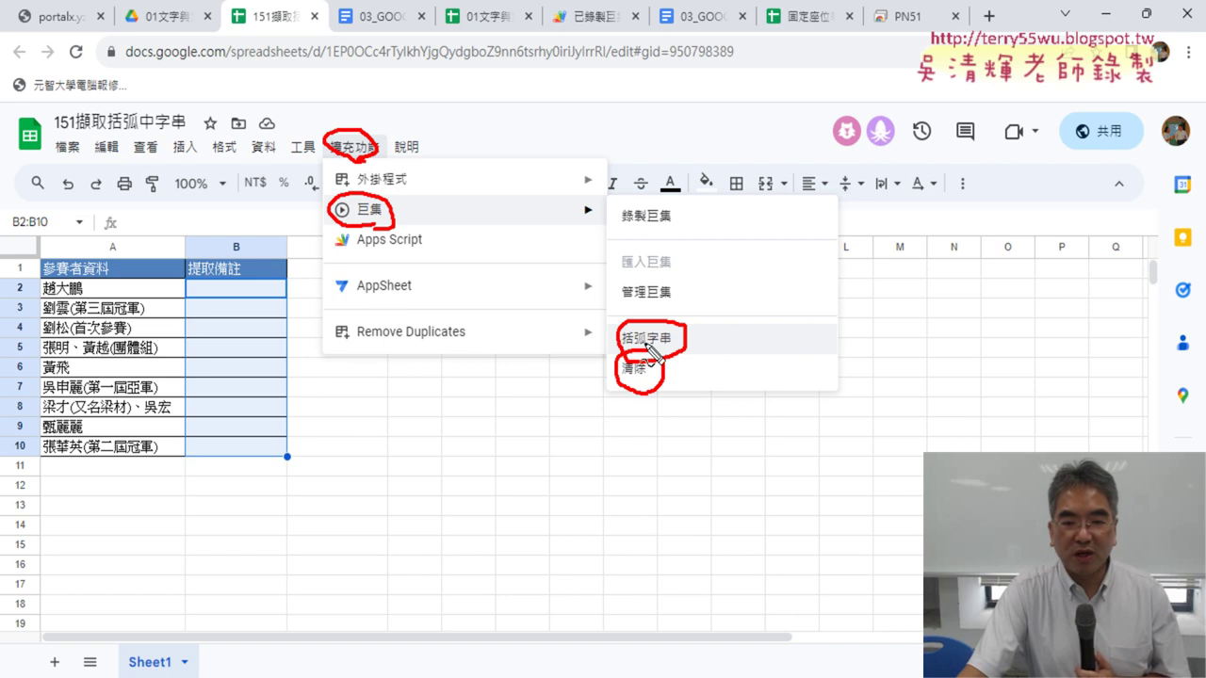
pyautogui.moveTo(344, 273)
pyautogui.mouseDown()
pyautogui.moveTo(344, 302)
pyautogui.moveTo(405, 265)
pyautogui.moveTo(437, 264)
pyautogui.mouseUp()
pyautogui.moveTo(451, 271); pyautogui.dragTo(450, 298)
pyautogui.moveTo(343, 298); pyautogui.dragTo(433, 298)
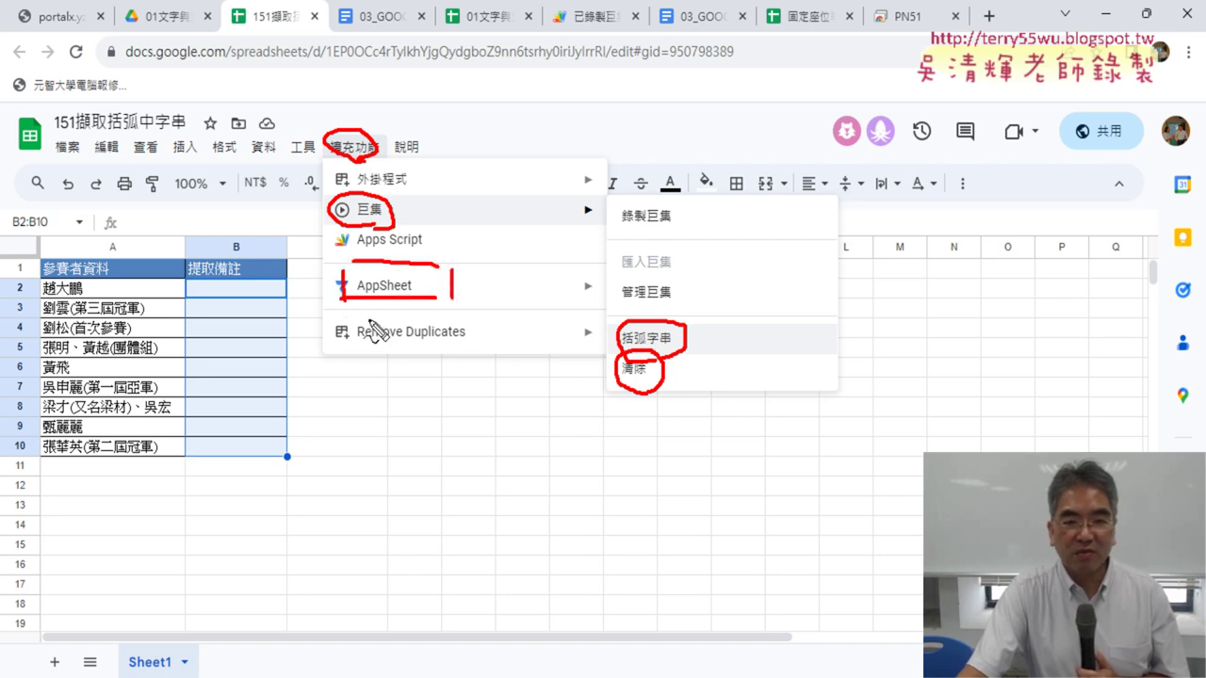
pyautogui.moveTo(343, 321)
pyautogui.mouseDown()
pyautogui.moveTo(345, 341)
pyautogui.moveTo(405, 317)
pyautogui.moveTo(457, 347)
pyautogui.mouseUp()
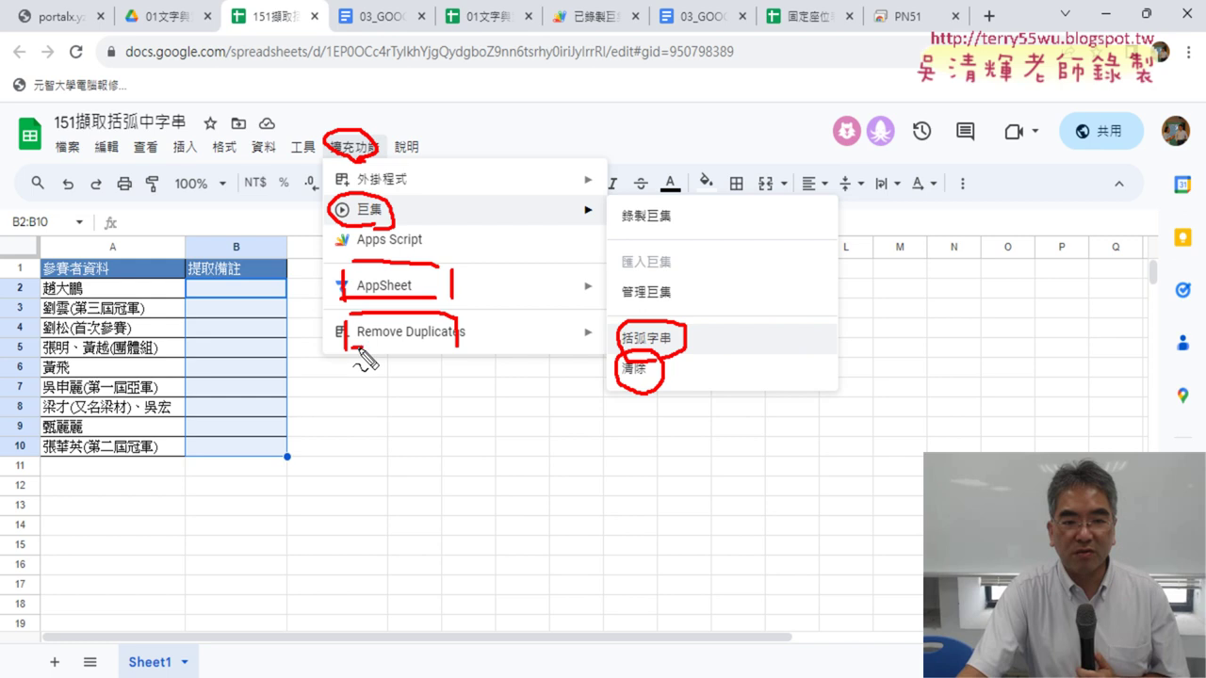
pyautogui.moveTo(349, 346); pyautogui.dragTo(457, 347)
pyautogui.press('Escape')
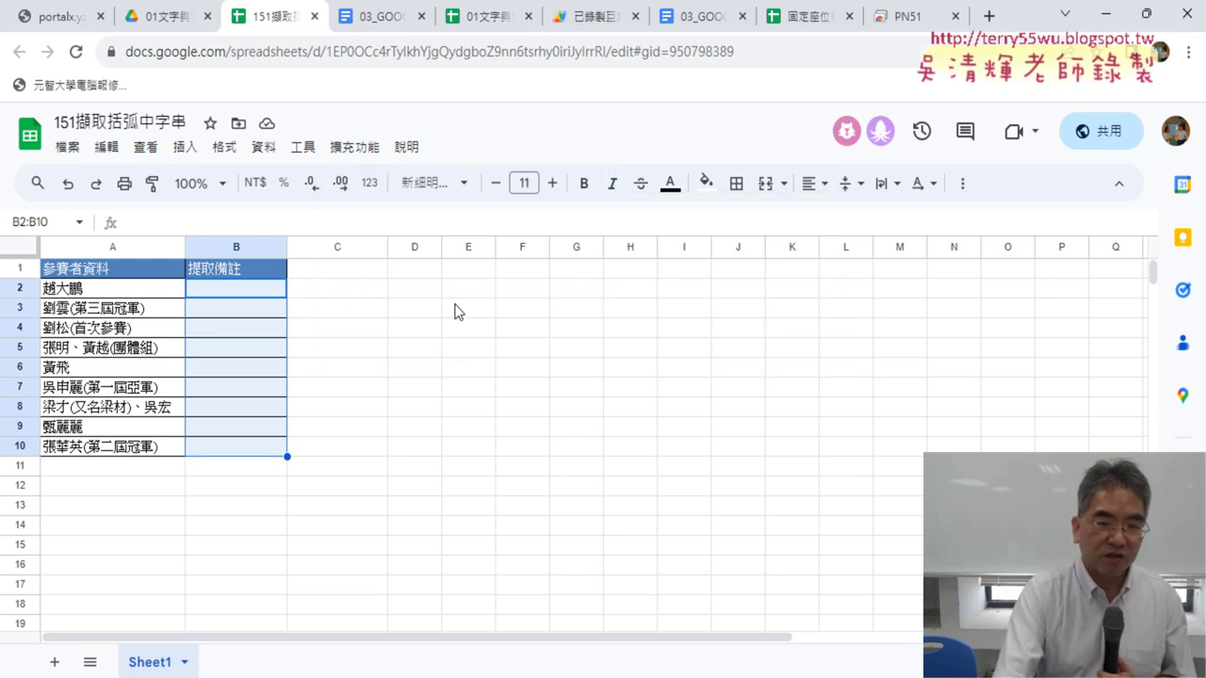
# Step: Deselect the remarks range and open the spreadsheet's Apps Script editor
pyautogui.click(465, 310)
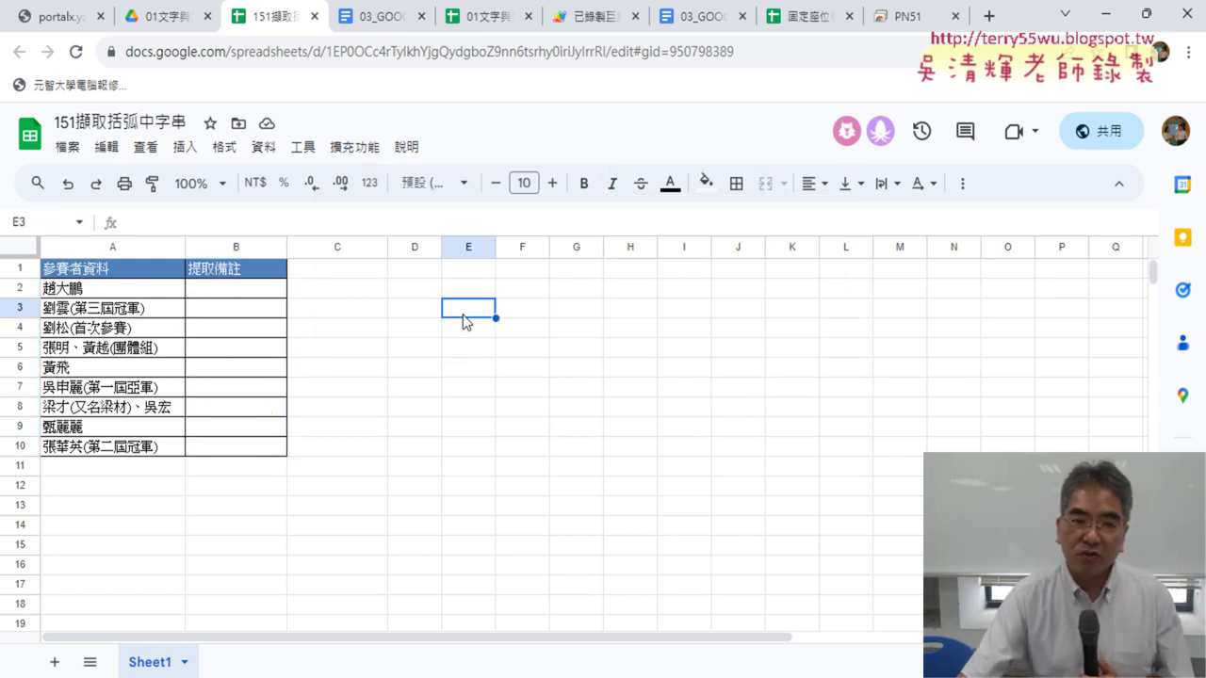
pyautogui.click(365, 149)
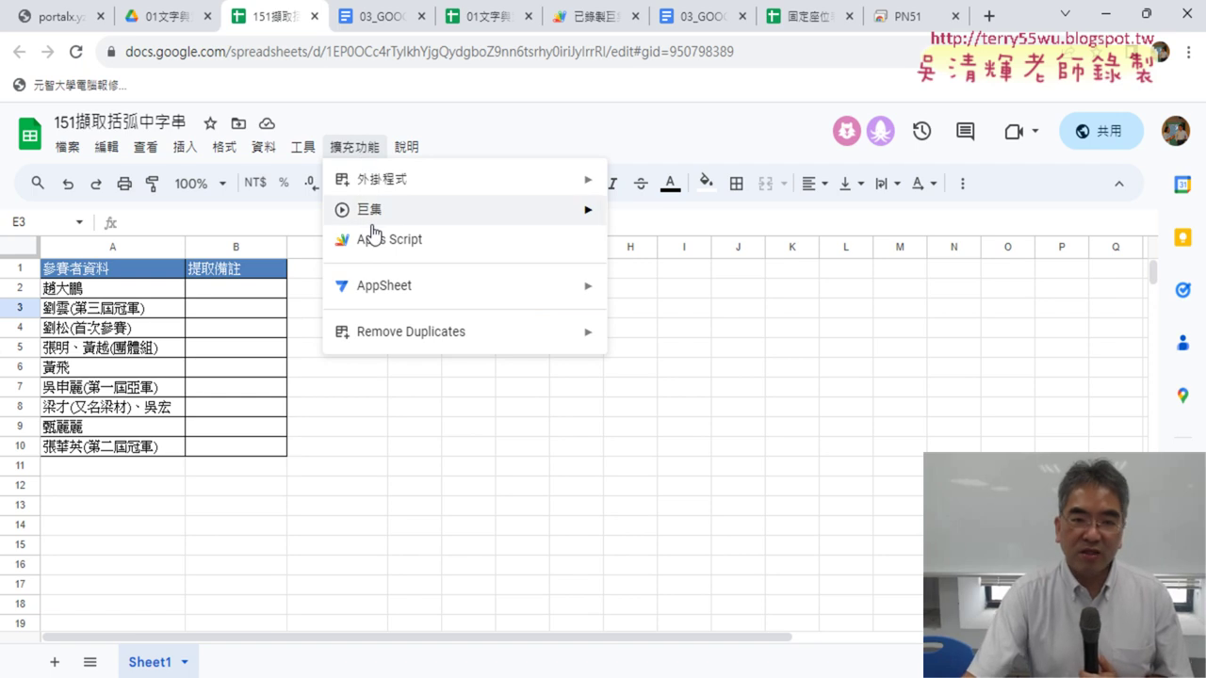
pyautogui.moveTo(377, 211)
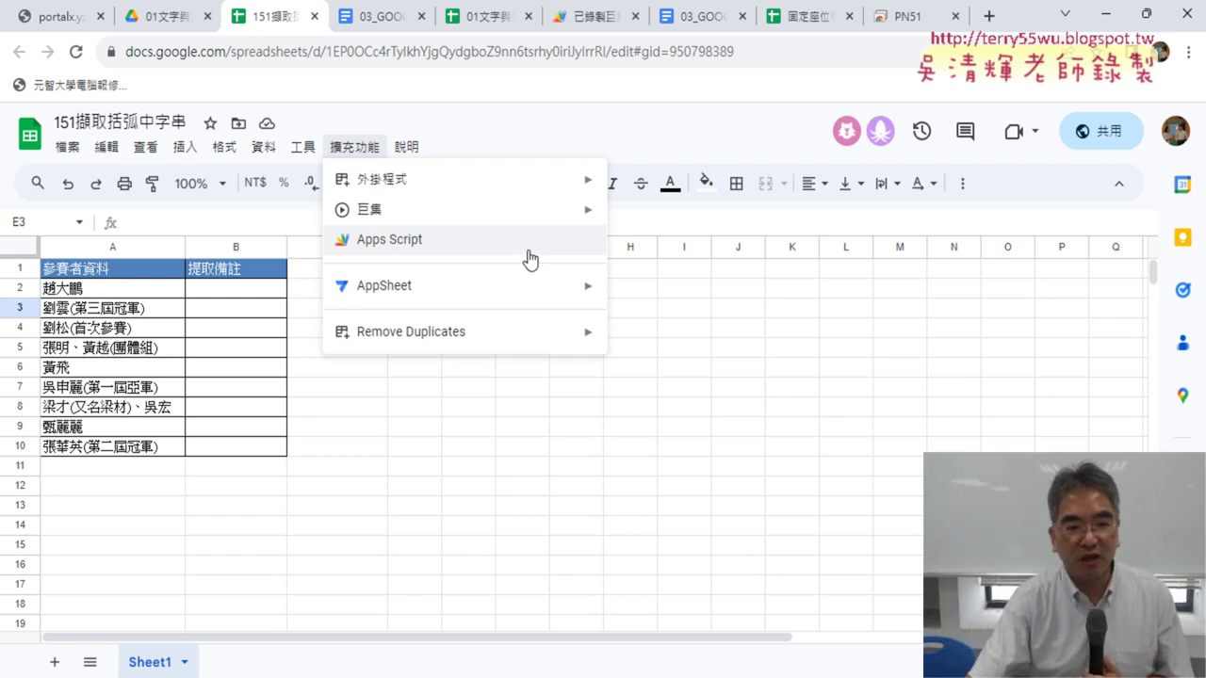
pyautogui.click(444, 247)
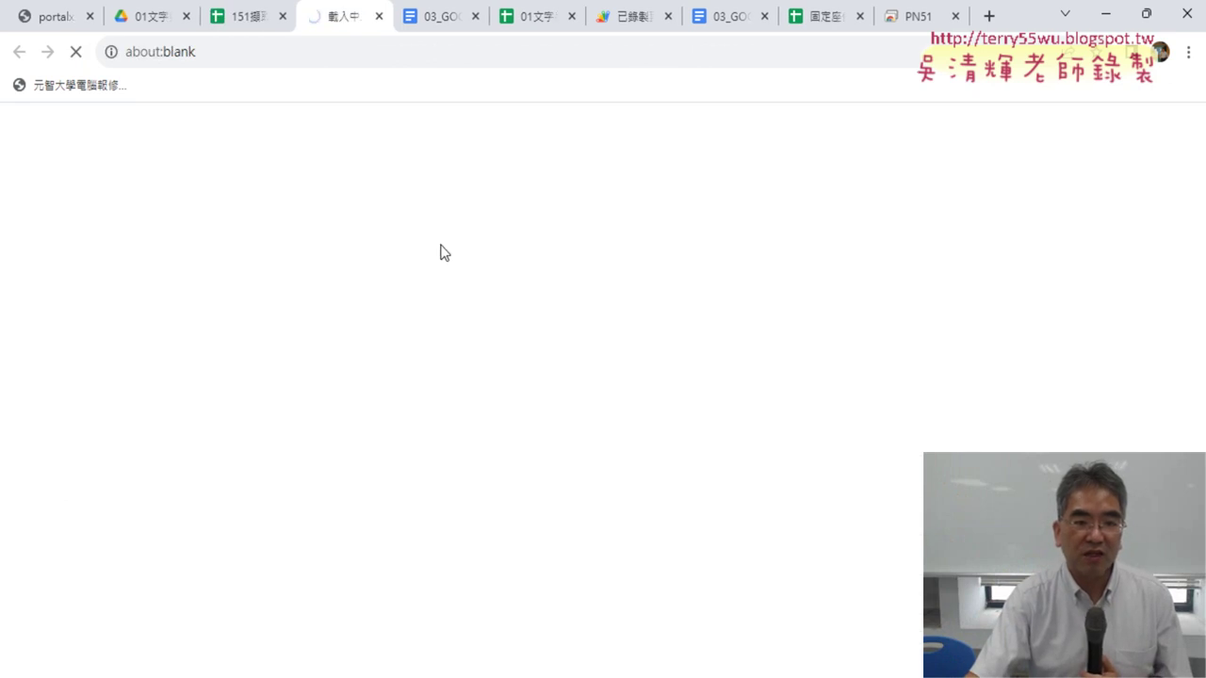